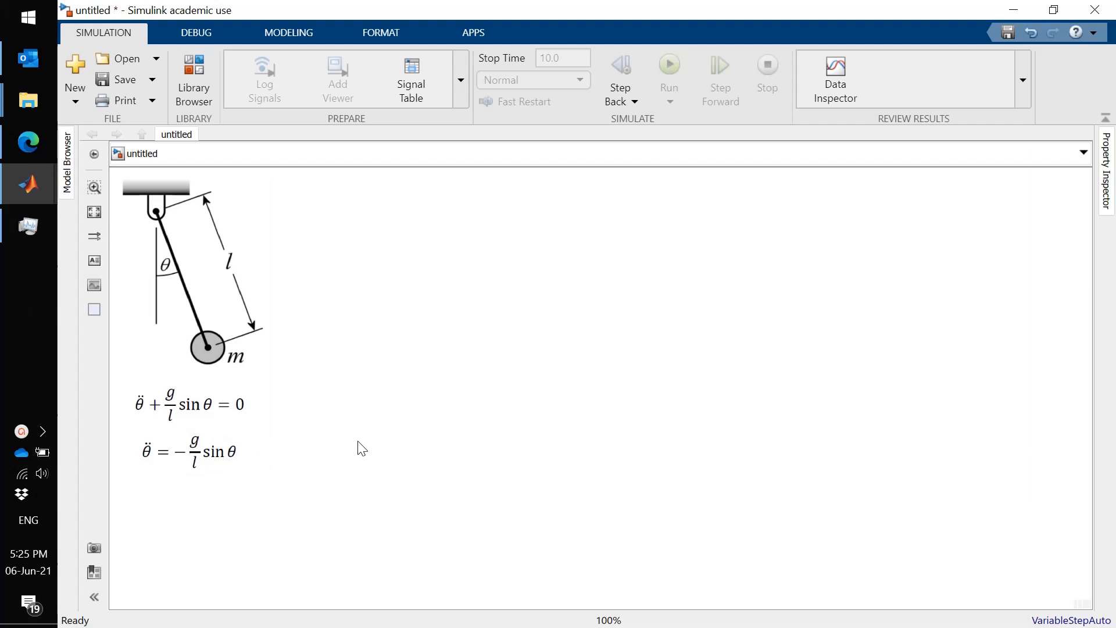
- Add an Integrator block from the Continuous library to the empty area beside the pendulum diagram
{"action": "left_click", "coordinate": [197, 77]}
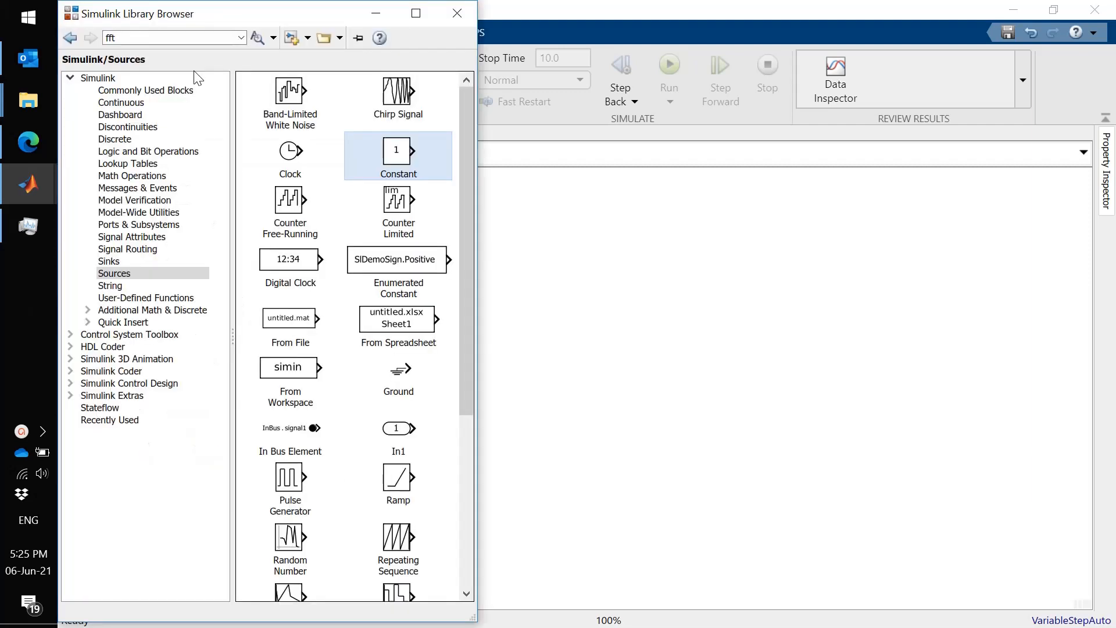
{"action": "left_click", "coordinate": [122, 104]}
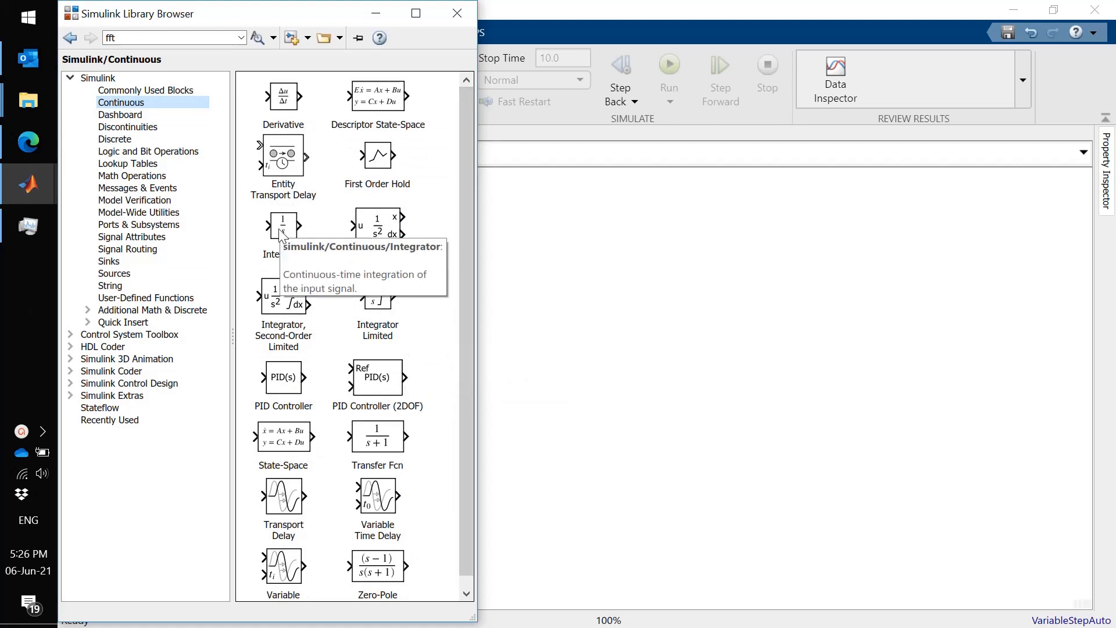
{"action": "left_click_drag", "start_coordinate": [281, 235], "coordinate": [640, 331]}
{"action": "left_click", "coordinate": [606, 323]}
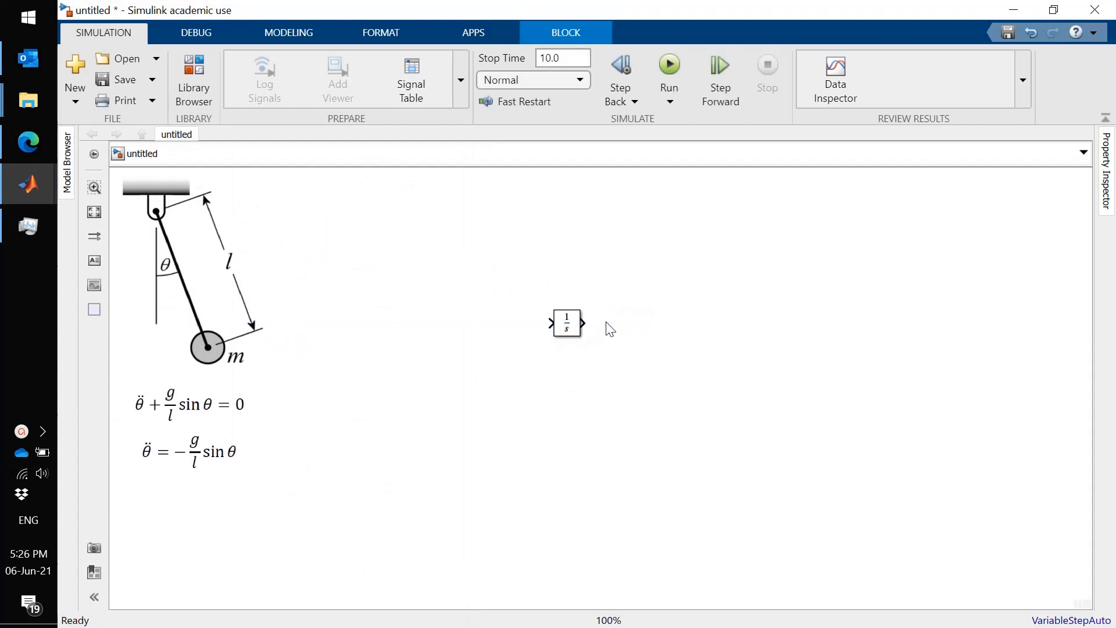
- Duplicate the Integrator block to its right and connect the first integrator's output to the copy's input
{"action": "left_click_drag", "start_coordinate": [570, 324], "coordinate": [650, 326]}
{"action": "left_click", "coordinate": [680, 332]}
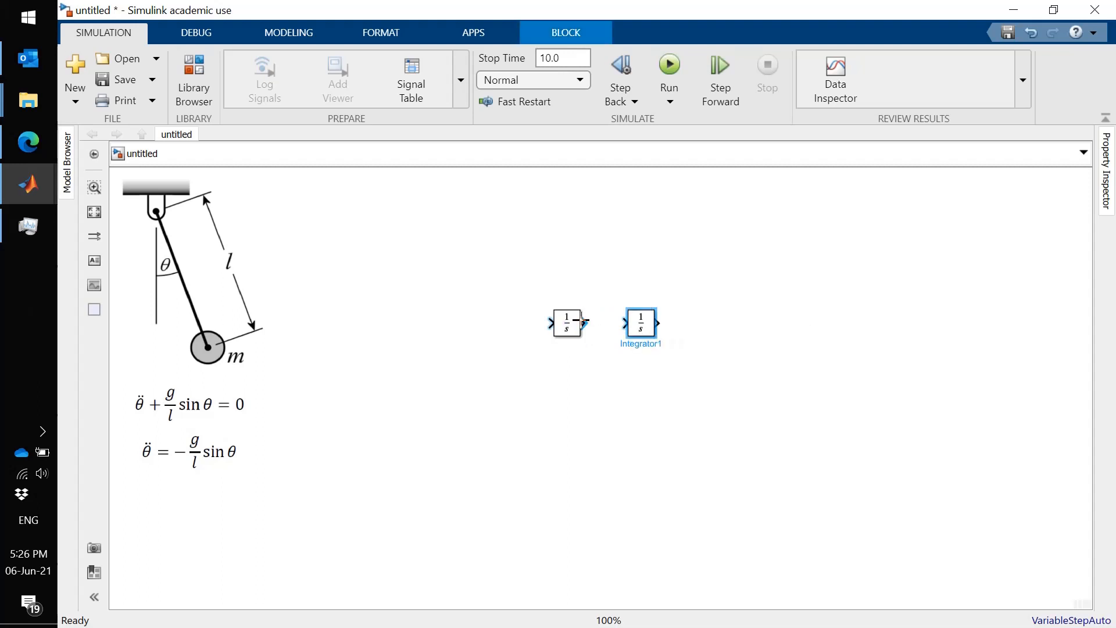
{"action": "left_click_drag", "start_coordinate": [584, 320], "coordinate": [625, 323]}
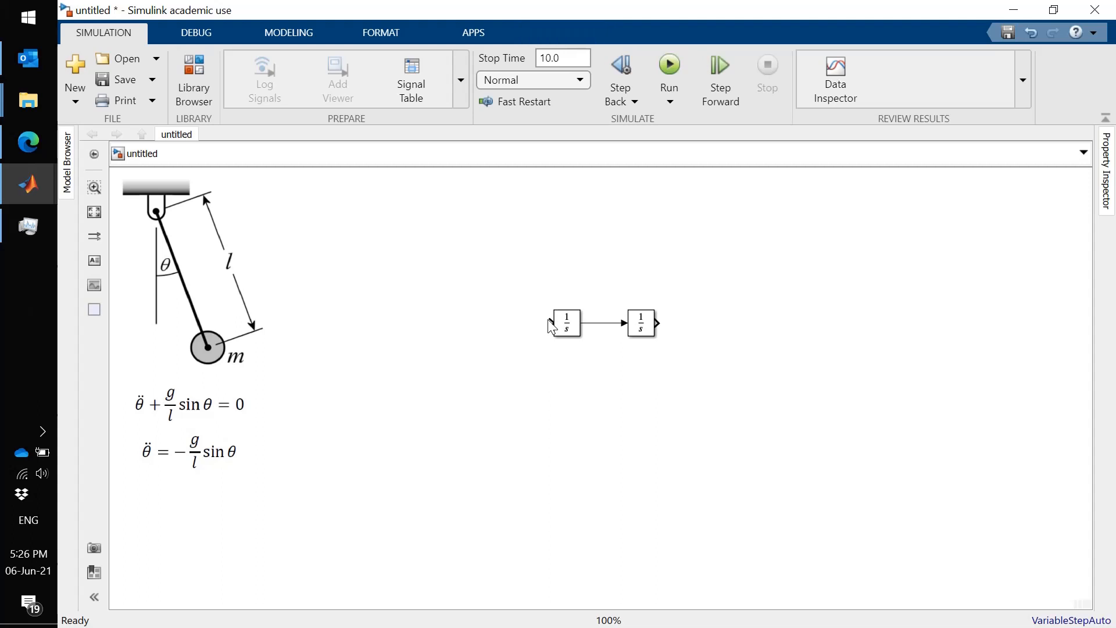
- Draw an open signal line into the first integrator's input and annotate it ddq
{"action": "left_click_drag", "start_coordinate": [550, 323], "coordinate": [487, 323]}
{"action": "double_click", "coordinate": [514, 318]}
{"action": "type", "text": "ddq"}
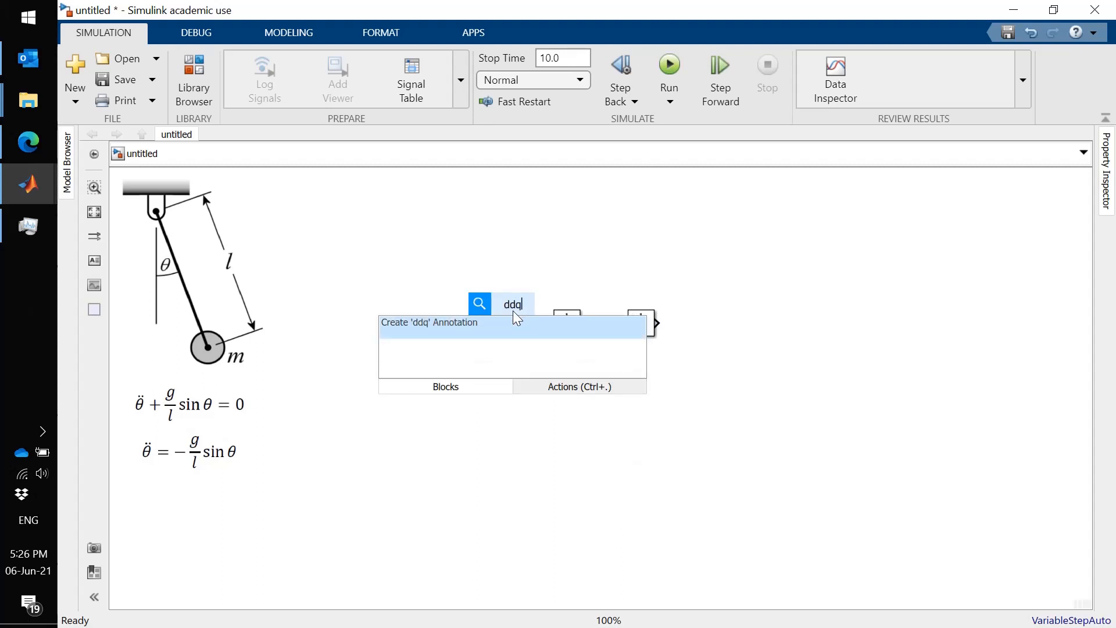
{"action": "key", "text": "Return"}
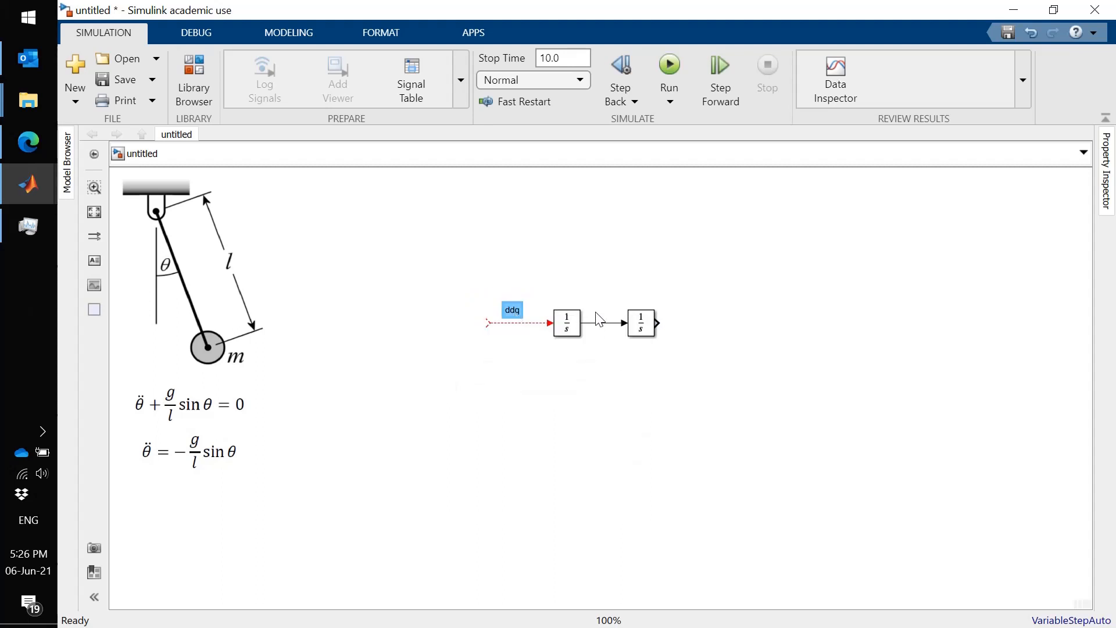
- Annotate the signal between the two integrators as dq
{"action": "double_click", "coordinate": [599, 319]}
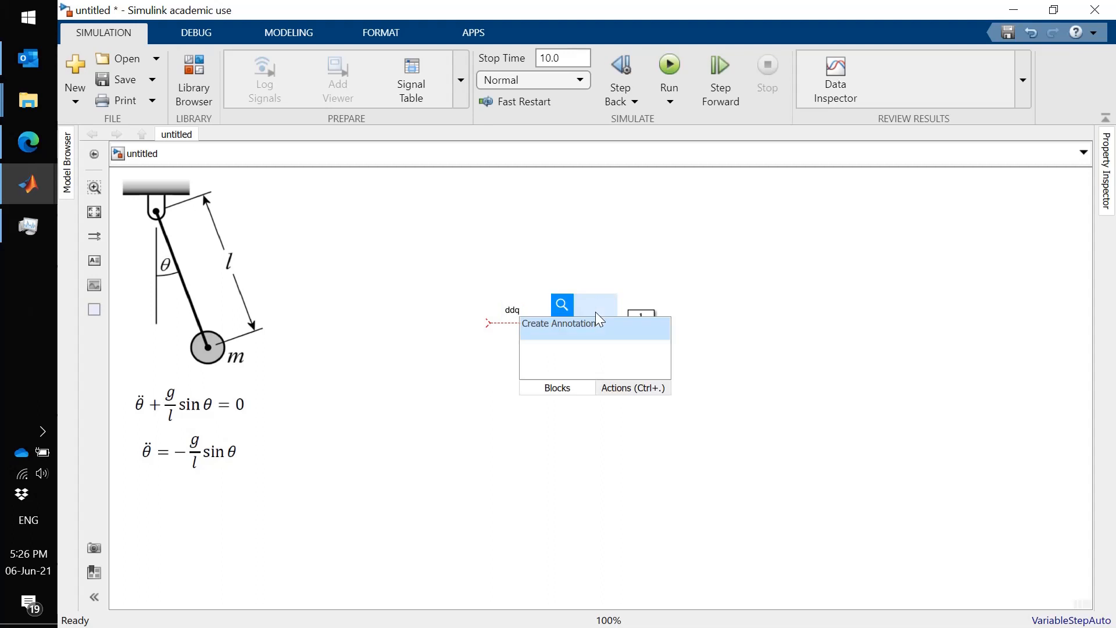
{"action": "type", "text": "dq"}
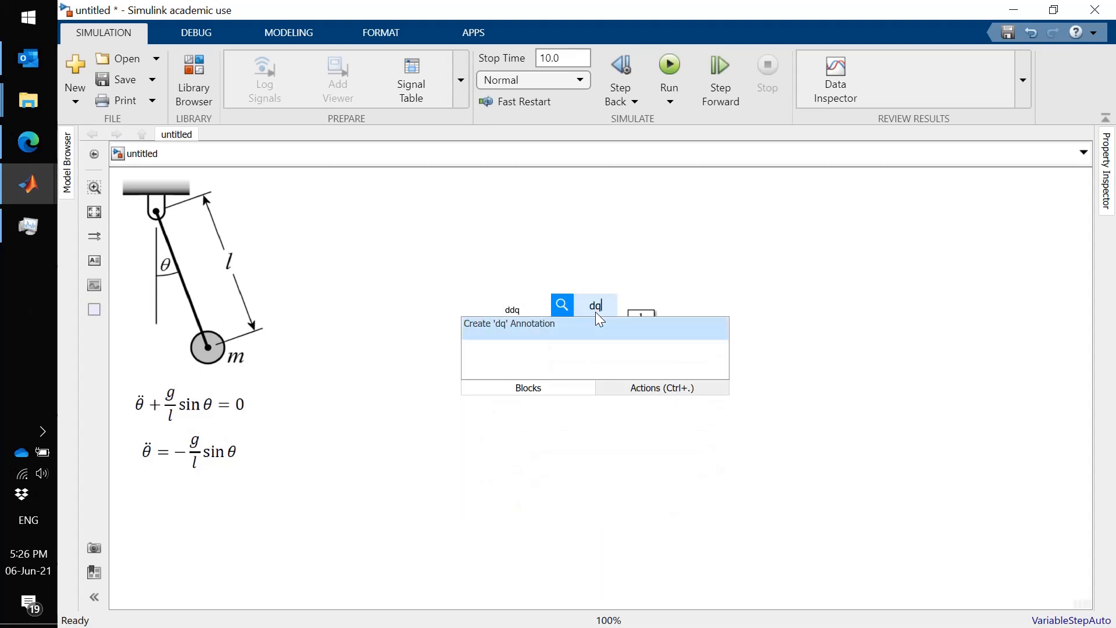
{"action": "key", "text": "Return"}
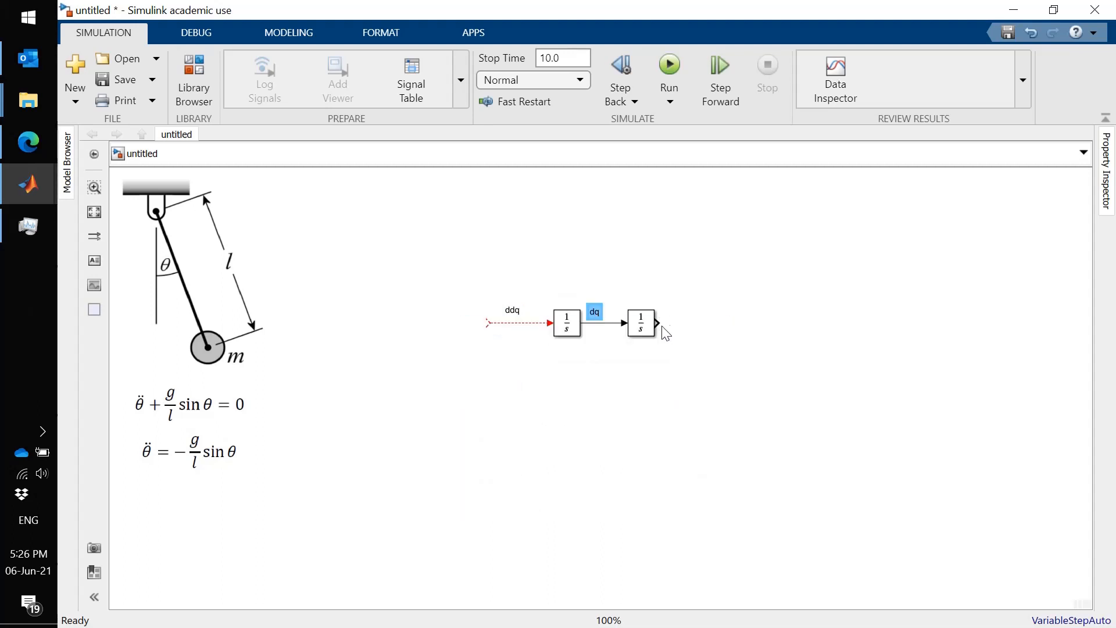
- Draw an open signal line from the second integrator's output and annotate it q
{"action": "left_click_drag", "start_coordinate": [657, 323], "coordinate": [707, 325]}
{"action": "double_click", "coordinate": [682, 312]}
{"action": "type", "text": "q"}
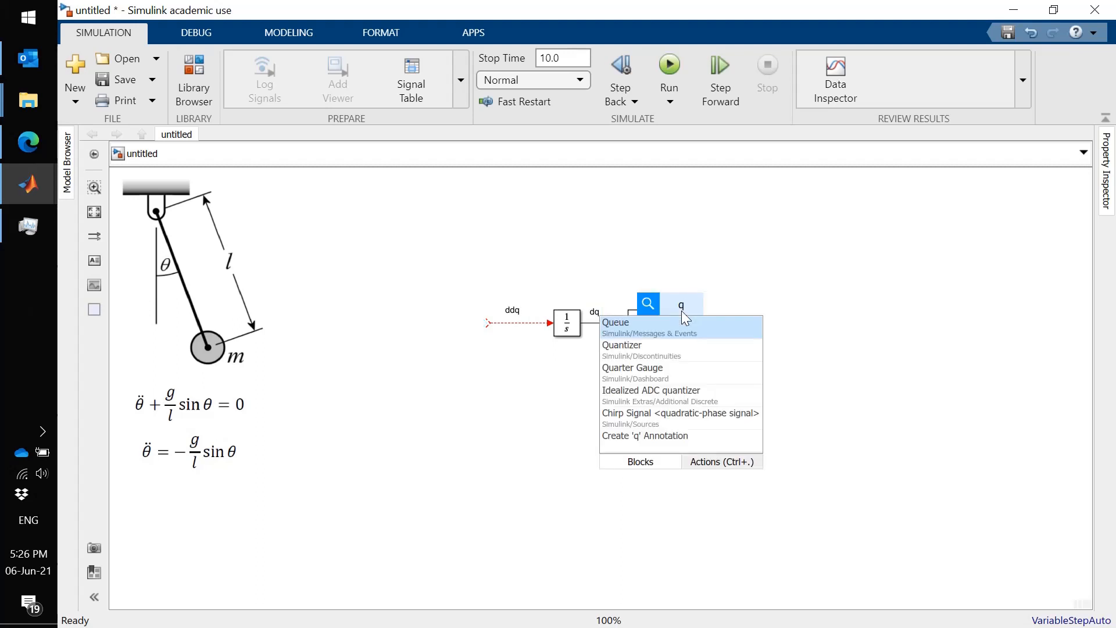
{"action": "left_click", "coordinate": [667, 436]}
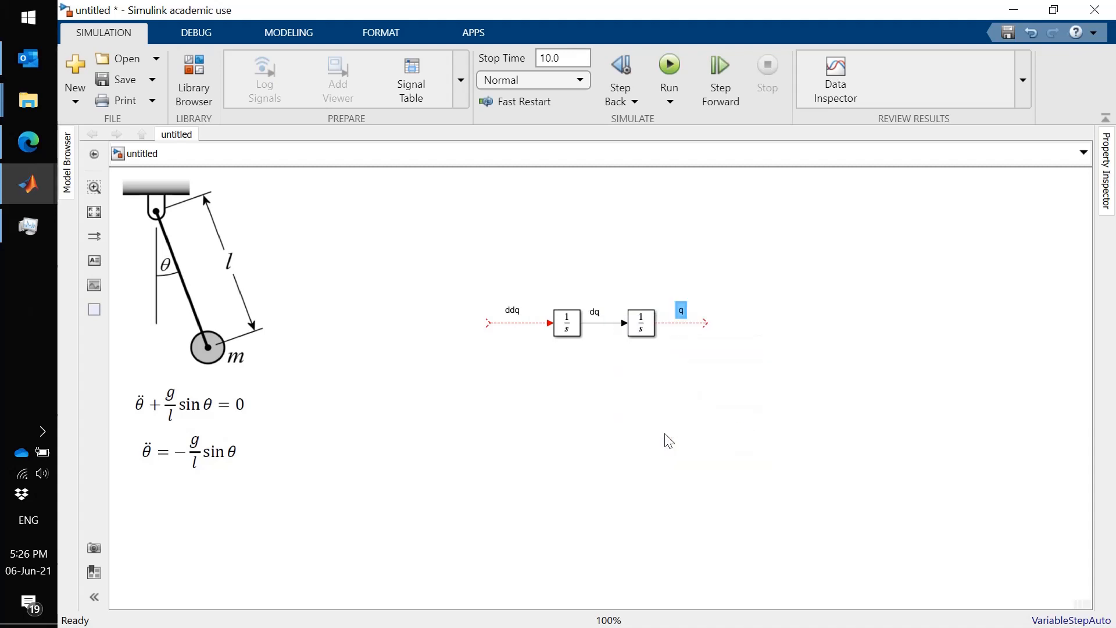
{"action": "left_click", "coordinate": [668, 440]}
- Connect the open q output line back to the first integrator's input line and widen the loop around the labels
{"action": "left_click_drag", "start_coordinate": [709, 324], "coordinate": [485, 321]}
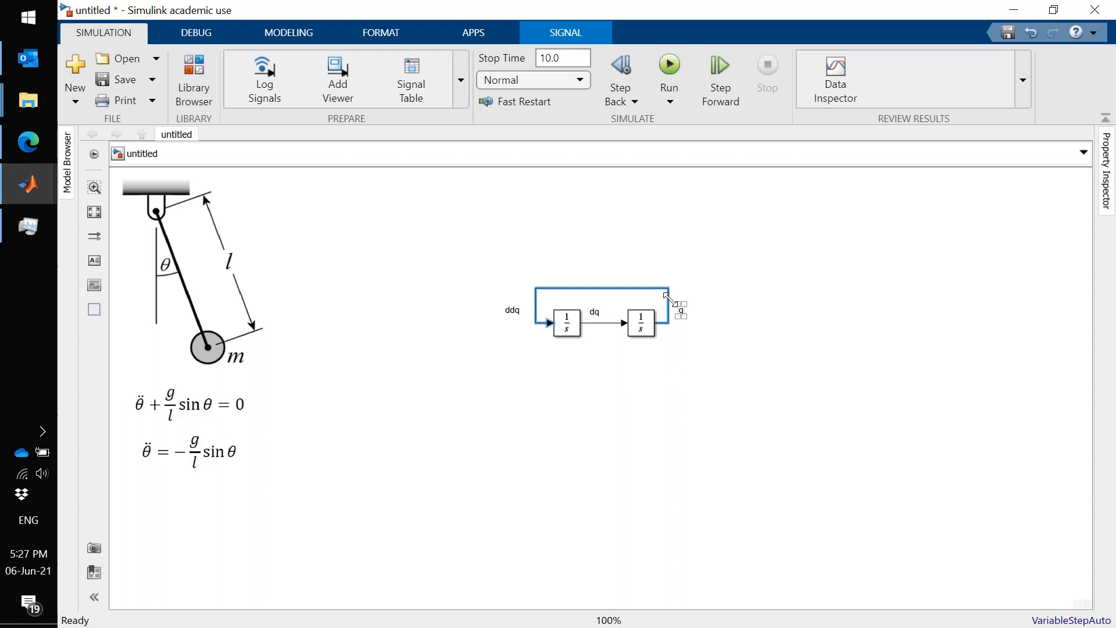
{"action": "left_click_drag", "start_coordinate": [670, 299], "coordinate": [720, 297]}
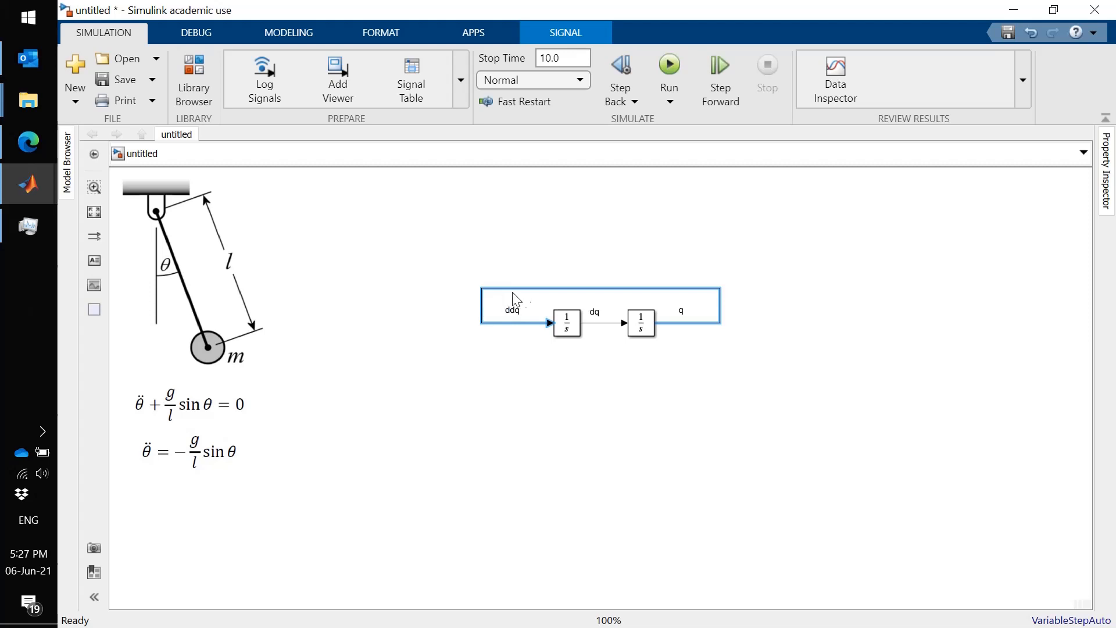
- Insert a Gain block from Commonly Used Blocks into the feedback line and move it slightly higher above the integrators
{"action": "left_click", "coordinate": [191, 68]}
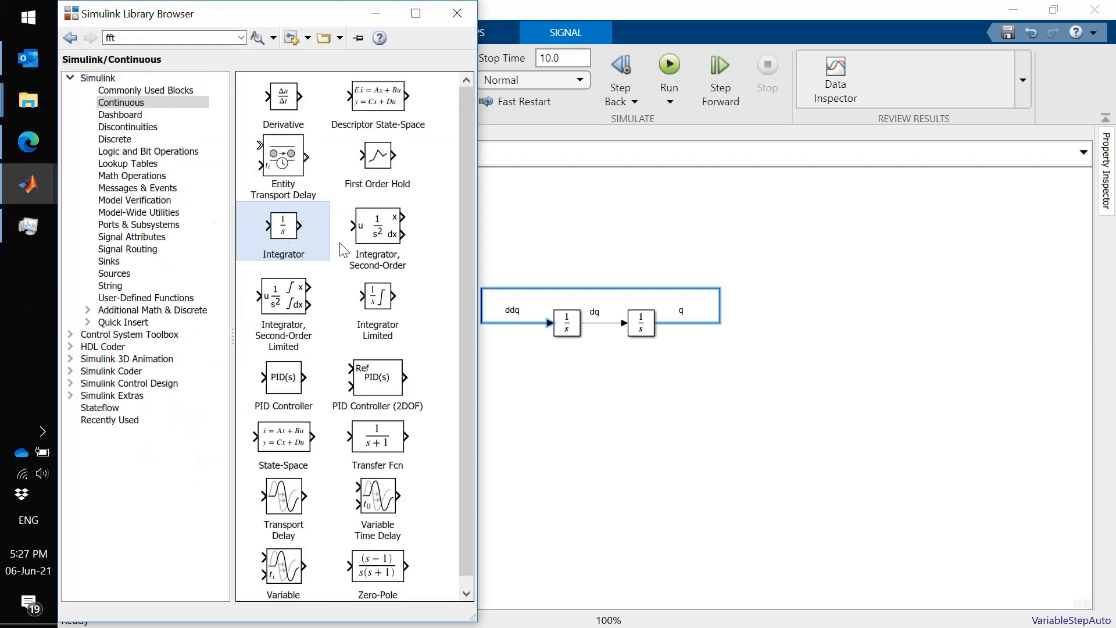
{"action": "key", "text": "Up"}
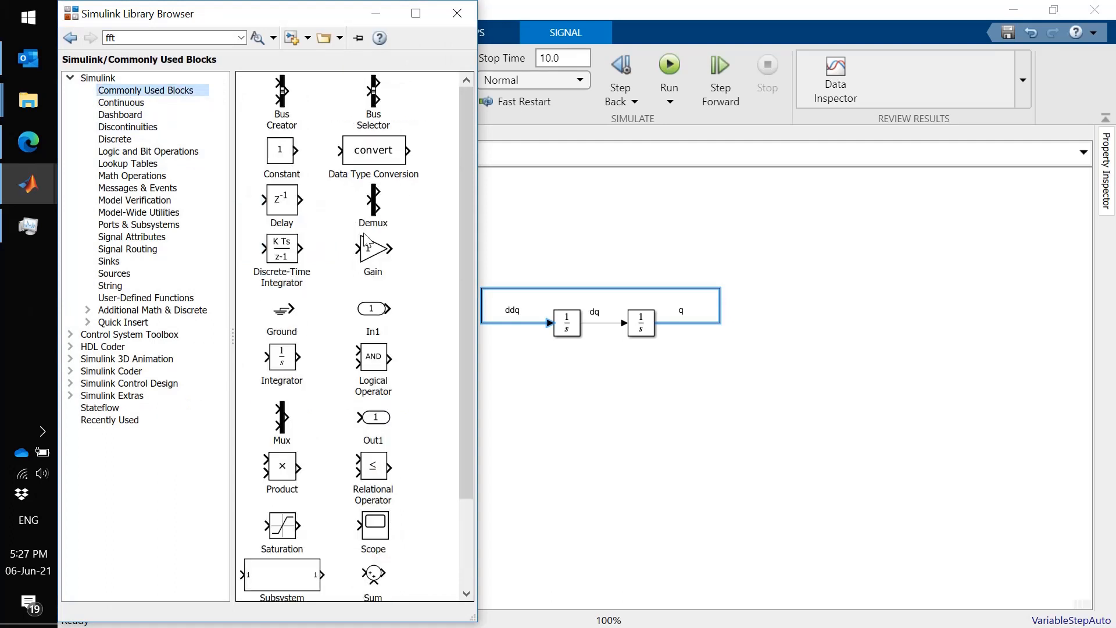
{"action": "left_click_drag", "start_coordinate": [369, 249], "coordinate": [604, 294]}
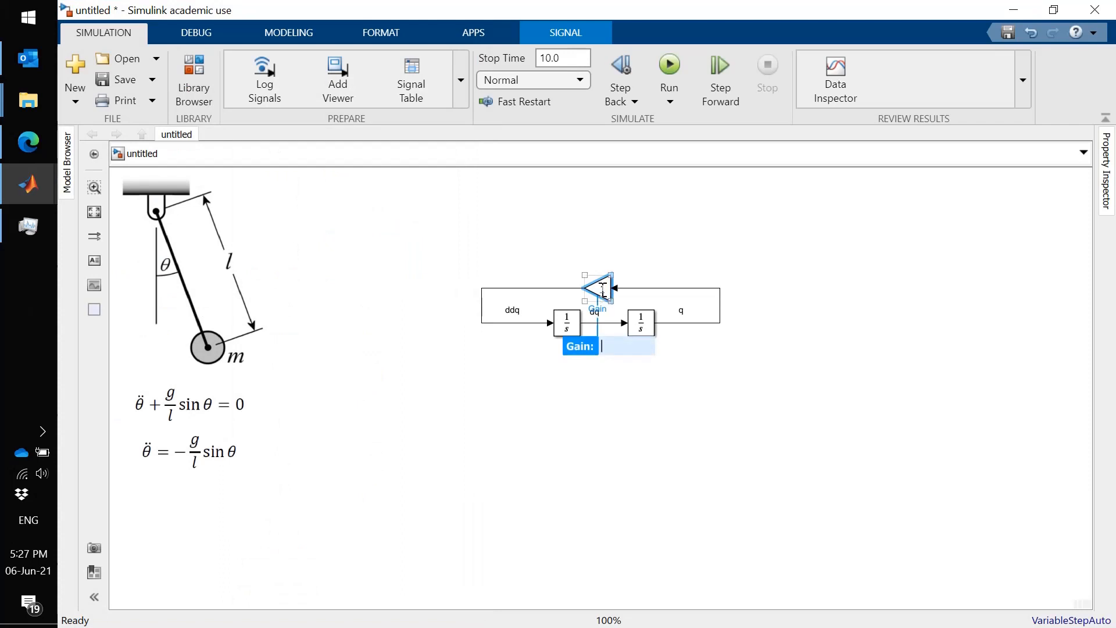
{"action": "left_click", "coordinate": [882, 418]}
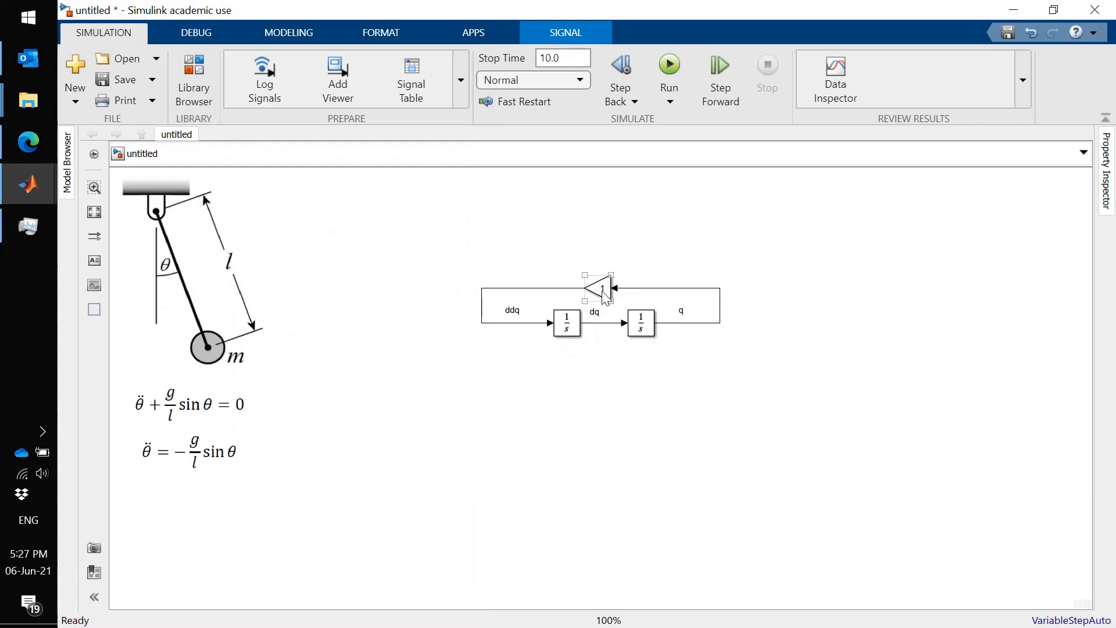
{"action": "left_click_drag", "start_coordinate": [604, 295], "coordinate": [604, 282]}
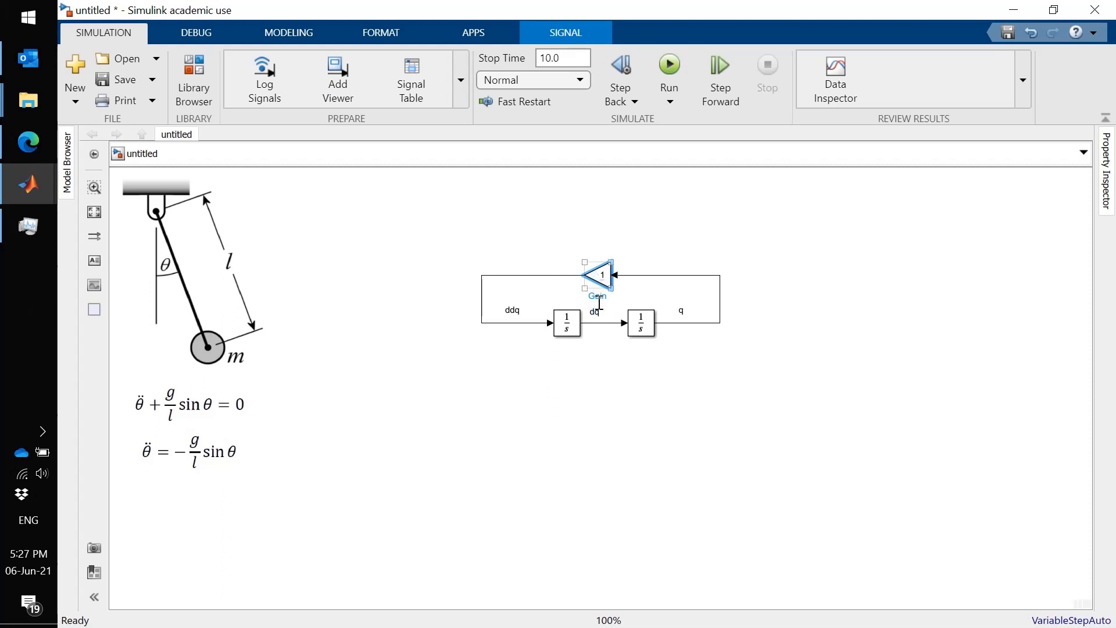
- Rename the Gain block -g/l and place its name above the block
{"action": "left_click", "coordinate": [598, 296]}
{"action": "double_click", "coordinate": [599, 296]}
{"action": "key", "text": "Delete"}
{"action": "type", "text": "-g/l"}
{"action": "left_click", "coordinate": [632, 440]}
{"action": "left_click_drag", "start_coordinate": [598, 299], "coordinate": [598, 255]}
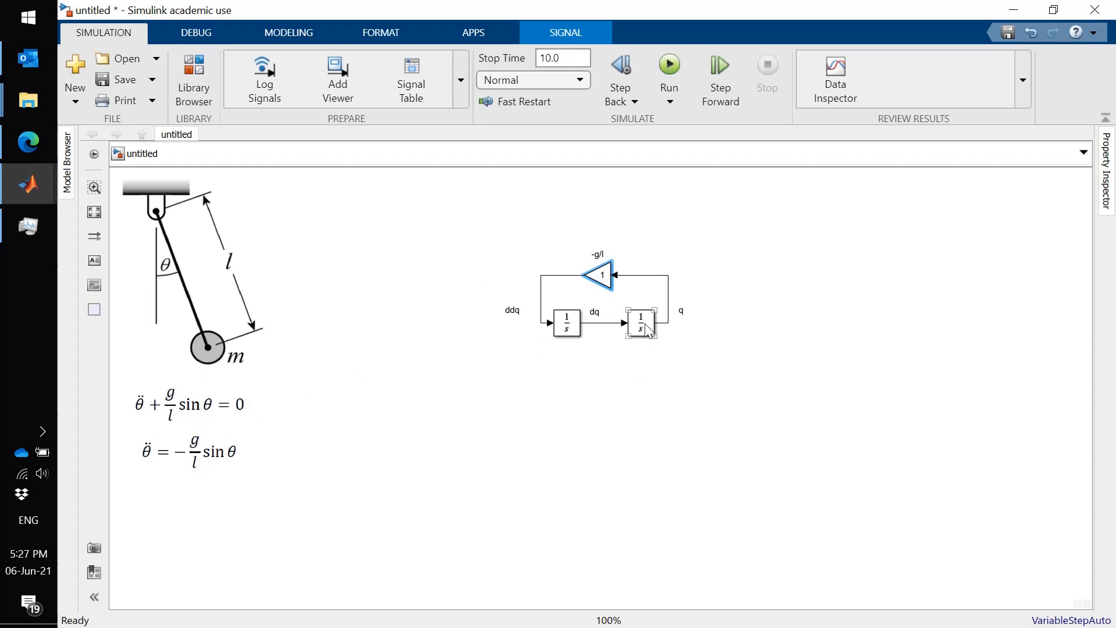
- Reroute the q side of the feedback line outward so it runs around the q label
{"action": "left_click_drag", "start_coordinate": [669, 307], "coordinate": [711, 303]}
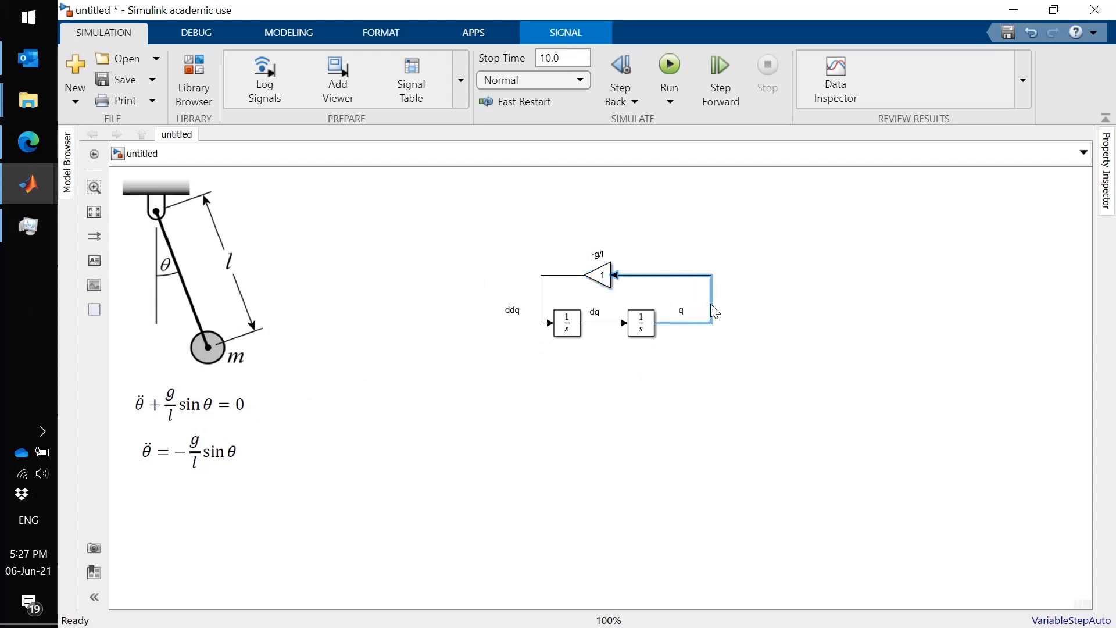
{"action": "left_click", "coordinate": [660, 293]}
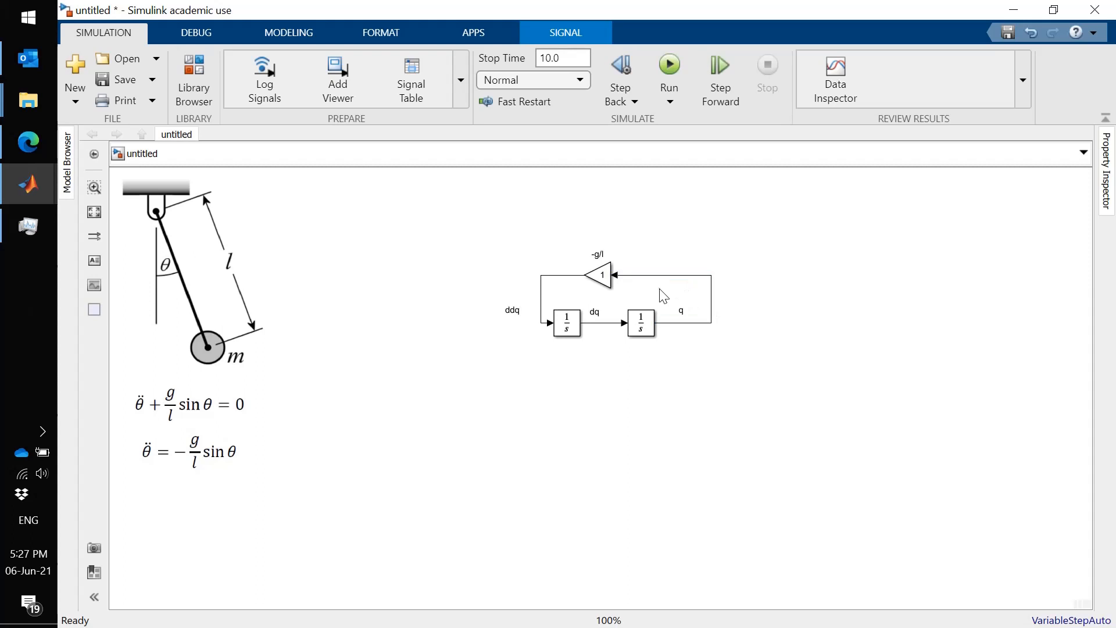
- Add a Trigonometric Function block from the Math Operations library below the second integrator
{"action": "left_click", "coordinate": [190, 67]}
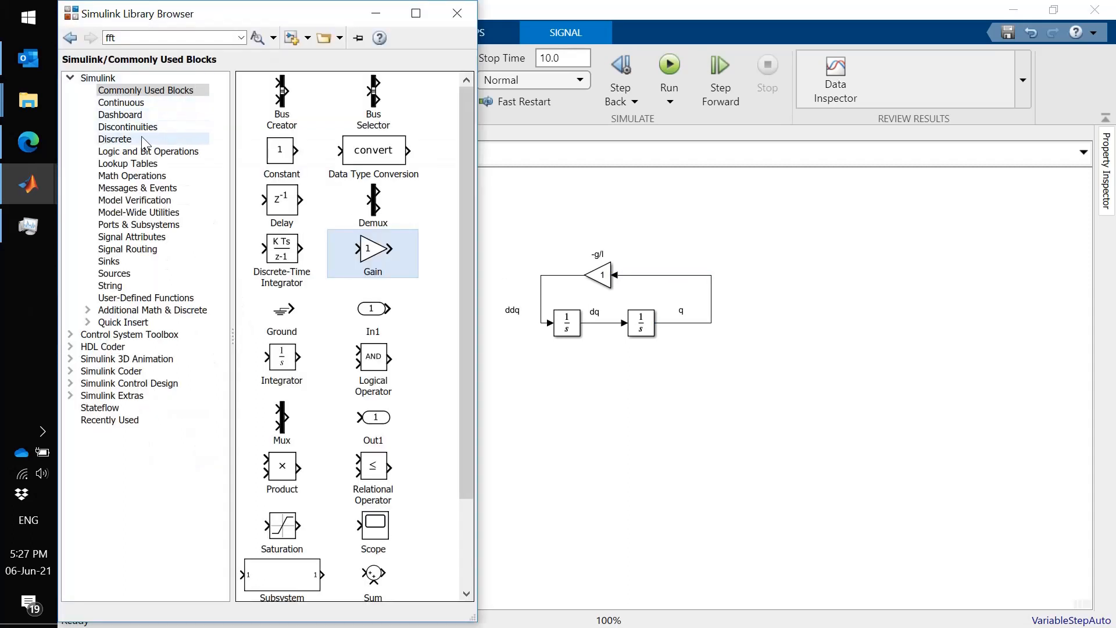
{"action": "left_click", "coordinate": [127, 177]}
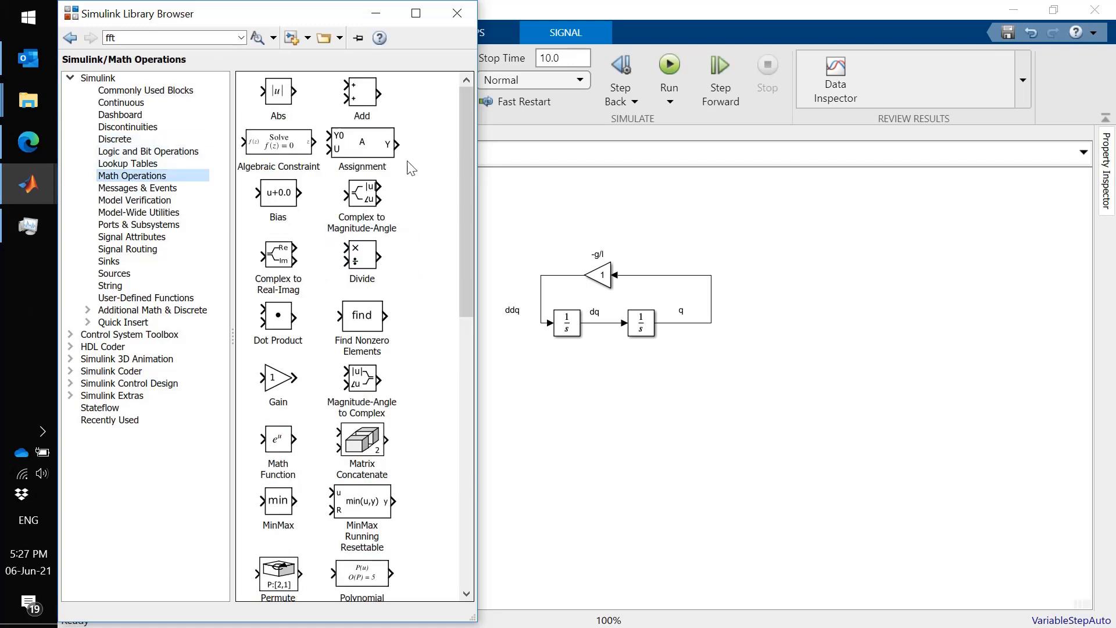
{"action": "left_click_drag", "start_coordinate": [462, 194], "coordinate": [493, 459]}
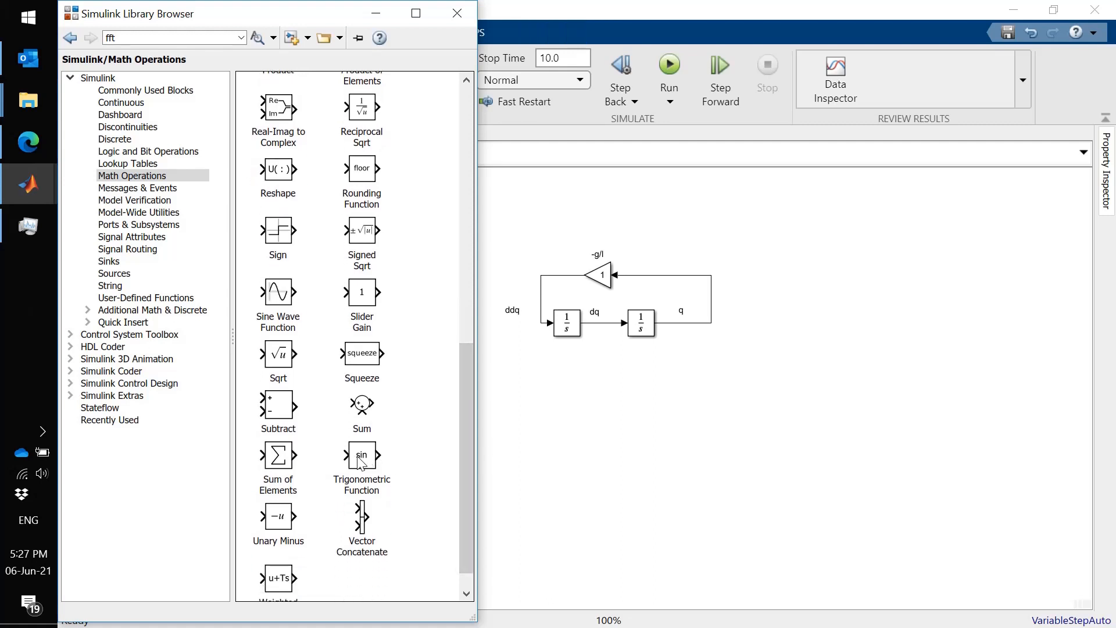
{"action": "left_click_drag", "start_coordinate": [361, 464], "coordinate": [665, 425]}
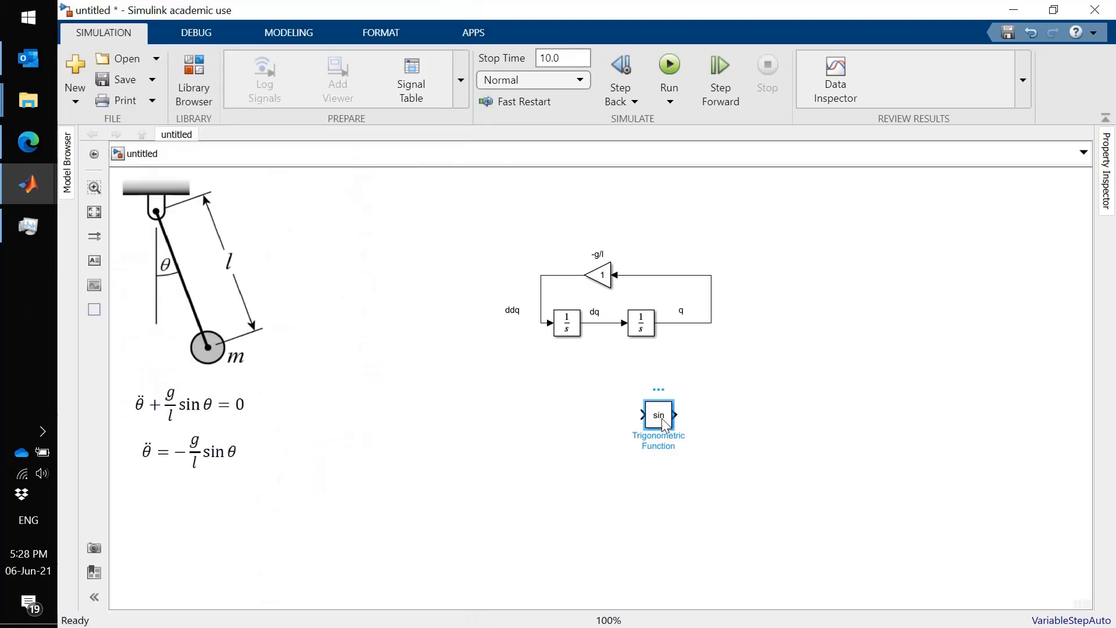
- Review the available functions in the Trigonometric Function block's parameters, keeping sin selected
{"action": "double_click", "coordinate": [661, 419]}
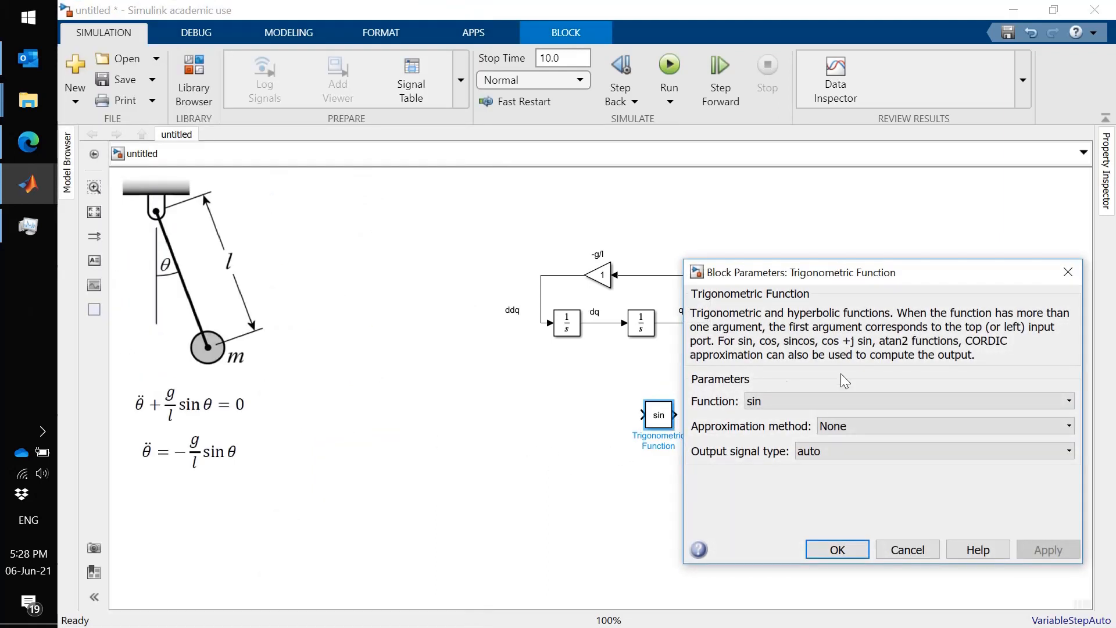
{"action": "left_click", "coordinate": [1071, 401]}
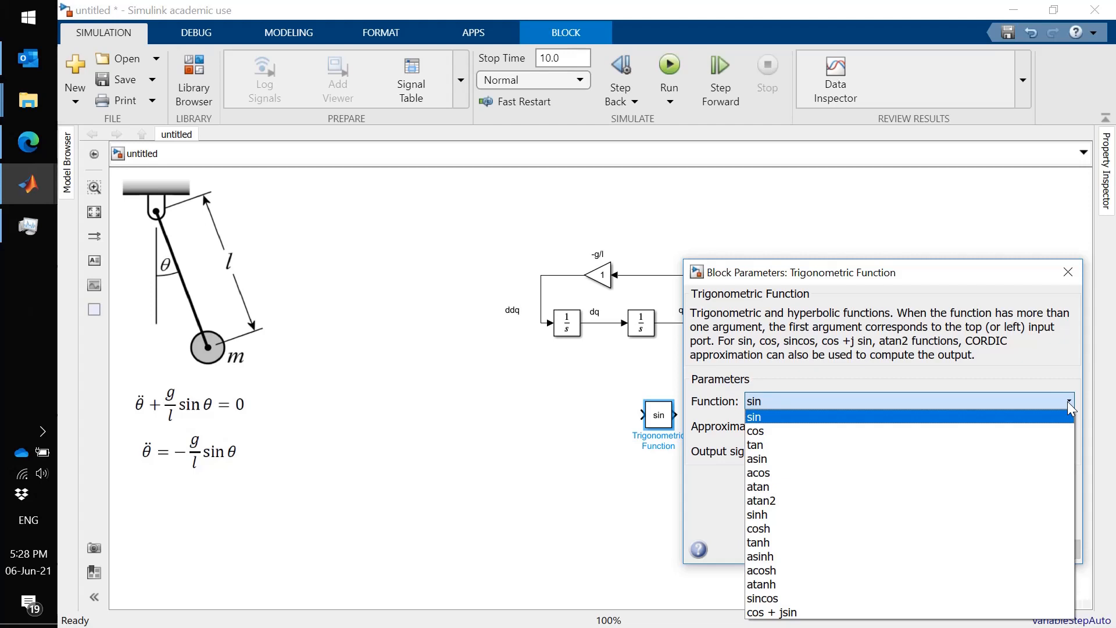
{"action": "left_click", "coordinate": [972, 396]}
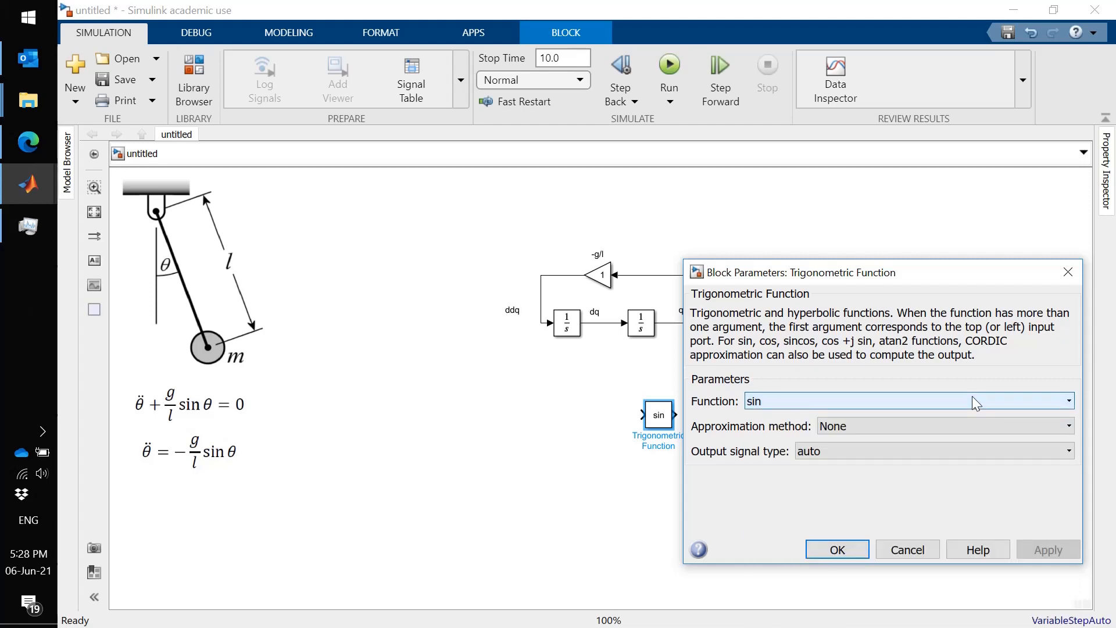
{"action": "left_click", "coordinate": [837, 549]}
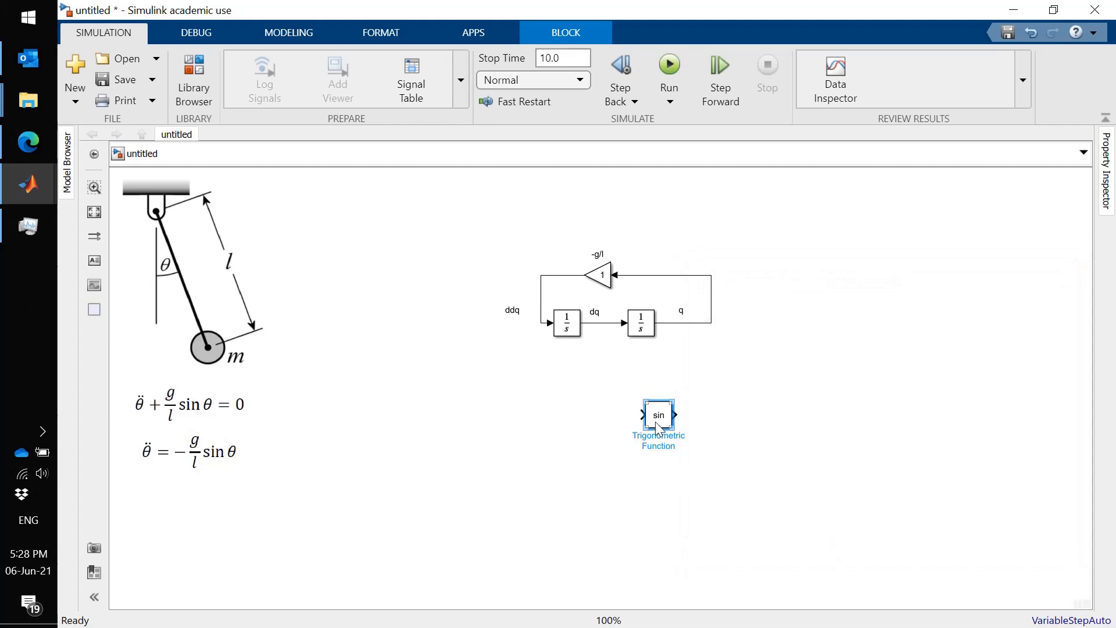
- Insert the sin block into the feedback line before the -g/l gain and widen the loop around the ddq label
{"action": "left_click_drag", "start_coordinate": [656, 423], "coordinate": [668, 278]}
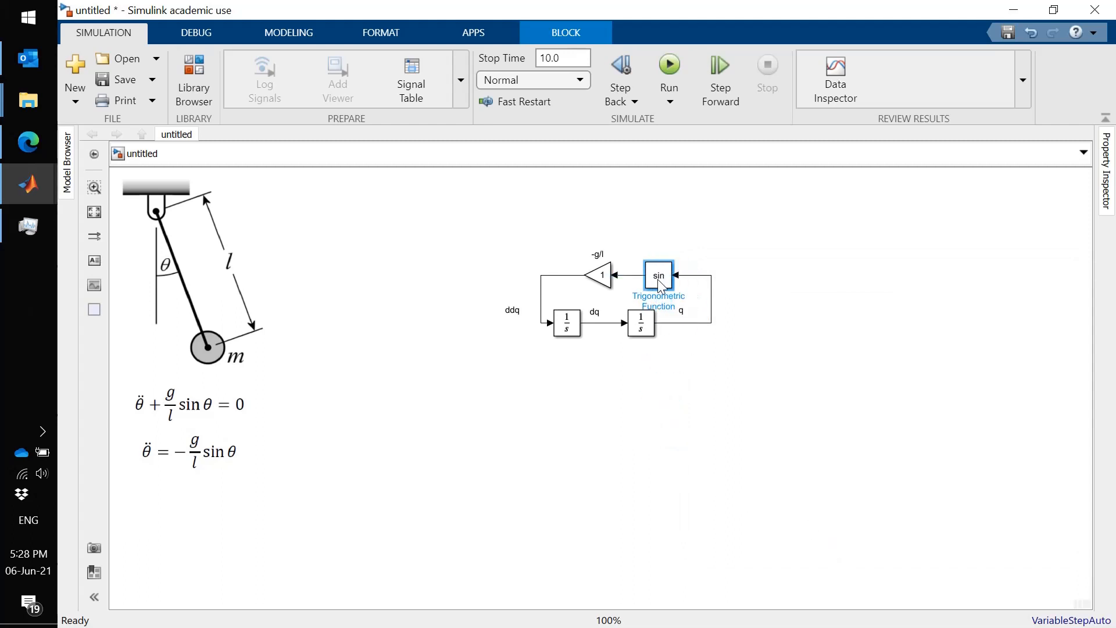
{"action": "left_click", "coordinate": [788, 330]}
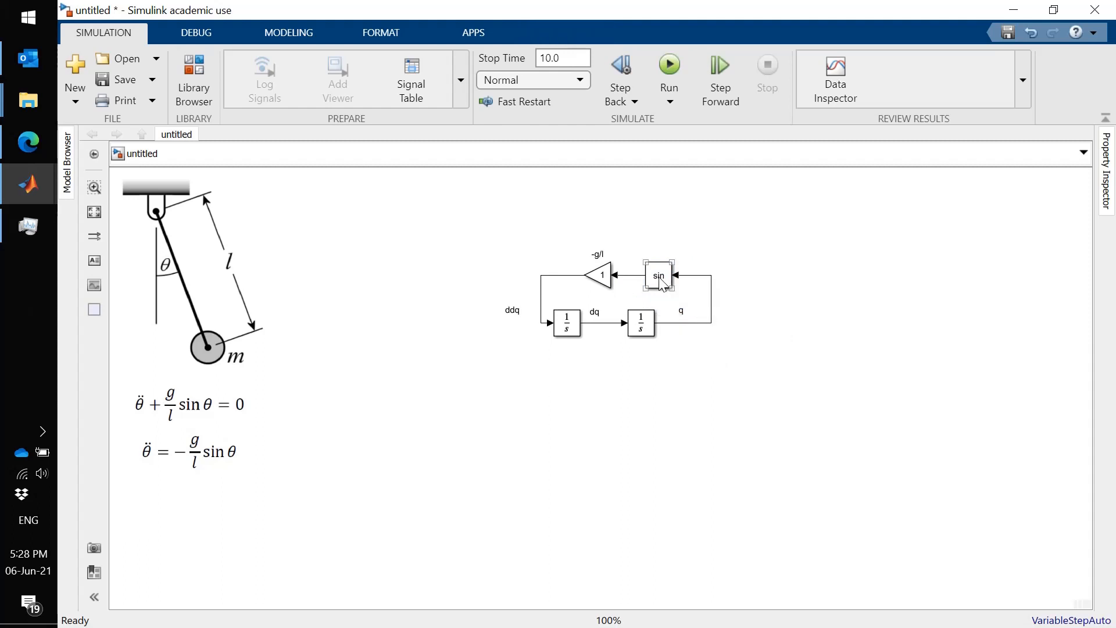
{"action": "left_click", "coordinate": [599, 275]}
{"action": "left_click_drag", "start_coordinate": [547, 304], "coordinate": [497, 305]}
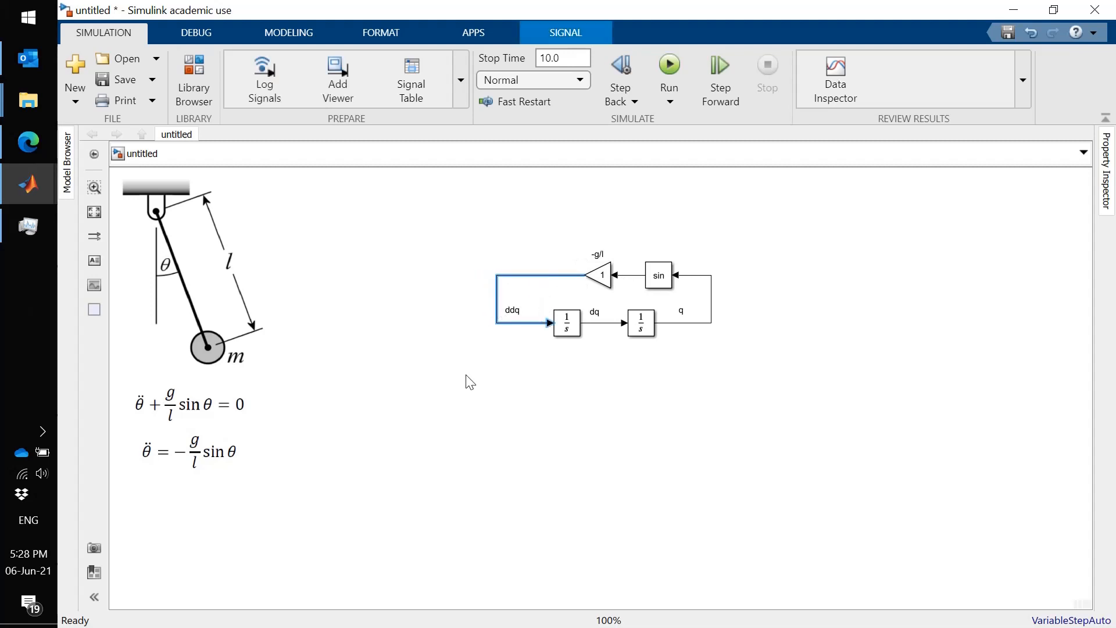
{"action": "left_click", "coordinate": [439, 471]}
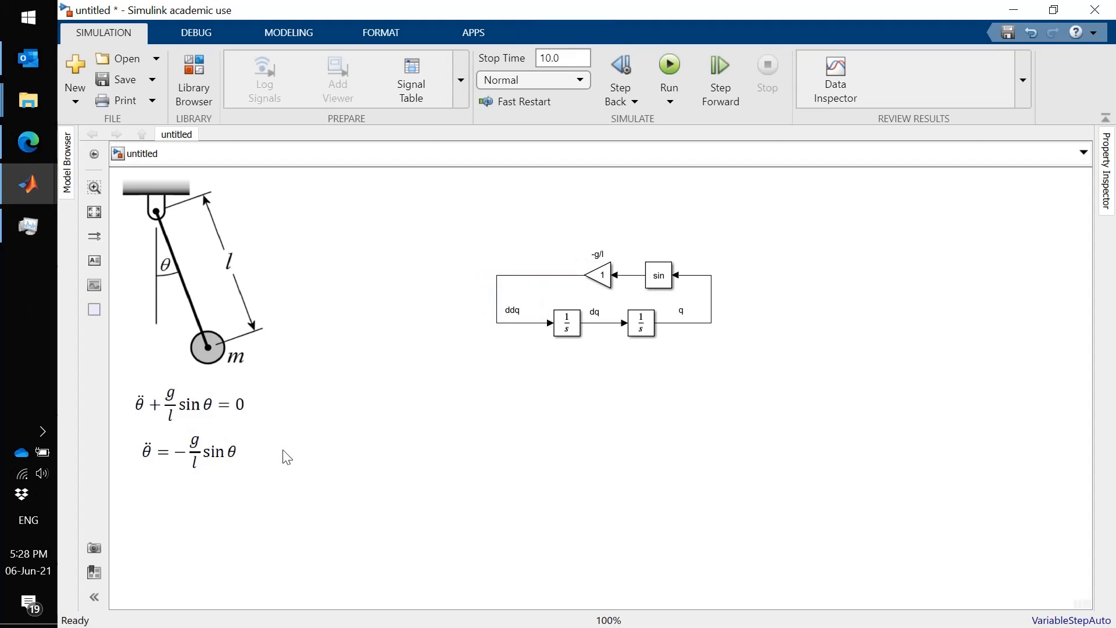
- Add a Scope block from the Commonly Used Blocks library after the second integrator, connected to the q signal
{"action": "left_click", "coordinate": [195, 65]}
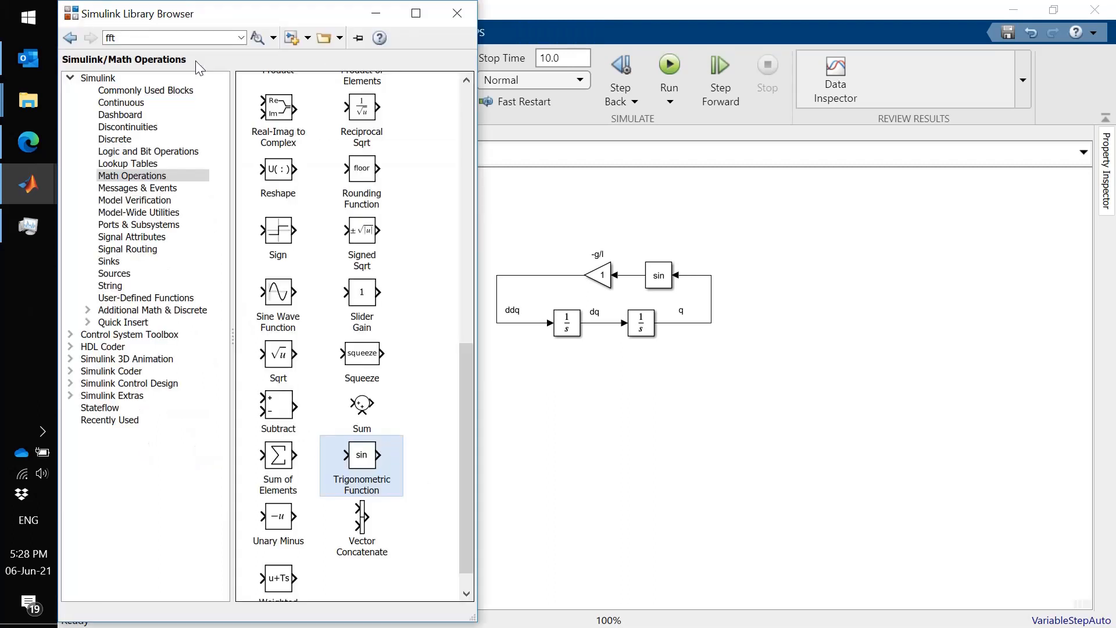
{"action": "left_click", "coordinate": [153, 91]}
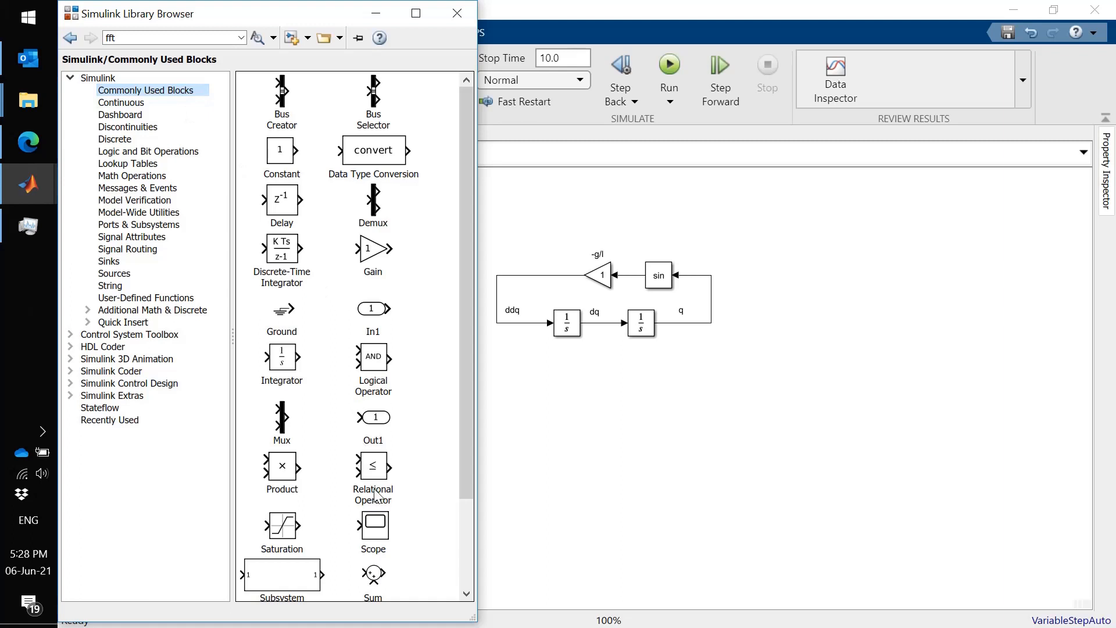
{"action": "left_click", "coordinate": [375, 542]}
{"action": "mouse_move", "coordinate": [374, 541]}
{"action": "left_mouse_down"}
{"action": "mouse_move", "coordinate": [720, 501]}
{"action": "mouse_move", "coordinate": [785, 342]}
{"action": "mouse_move", "coordinate": [711, 319]}
{"action": "left_mouse_up"}
{"action": "key", "text": "Down"}
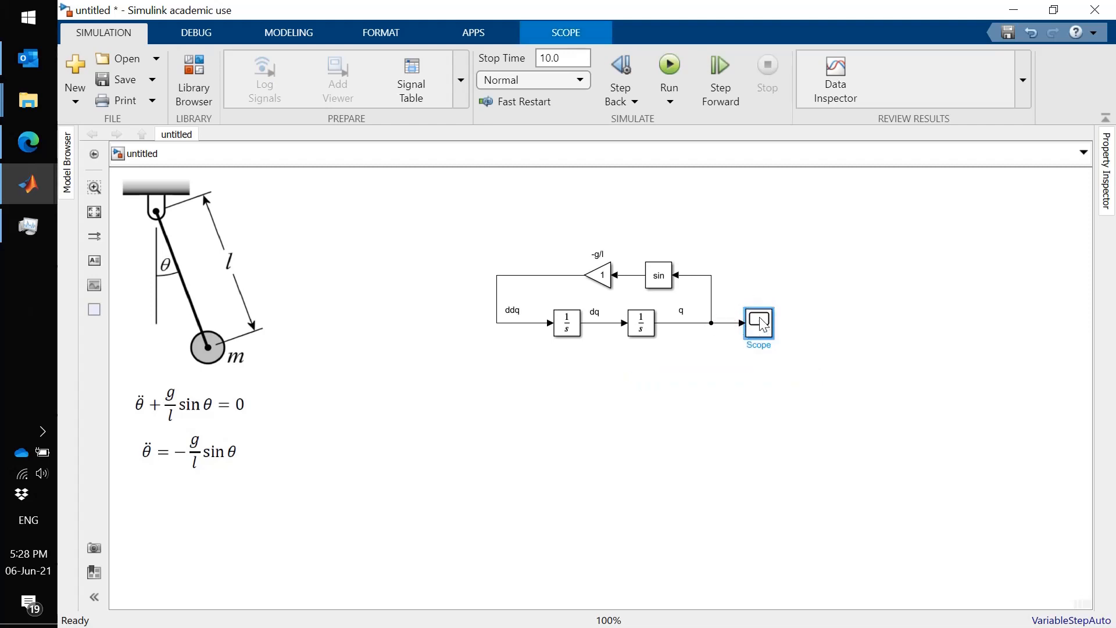
{"action": "left_click", "coordinate": [815, 391]}
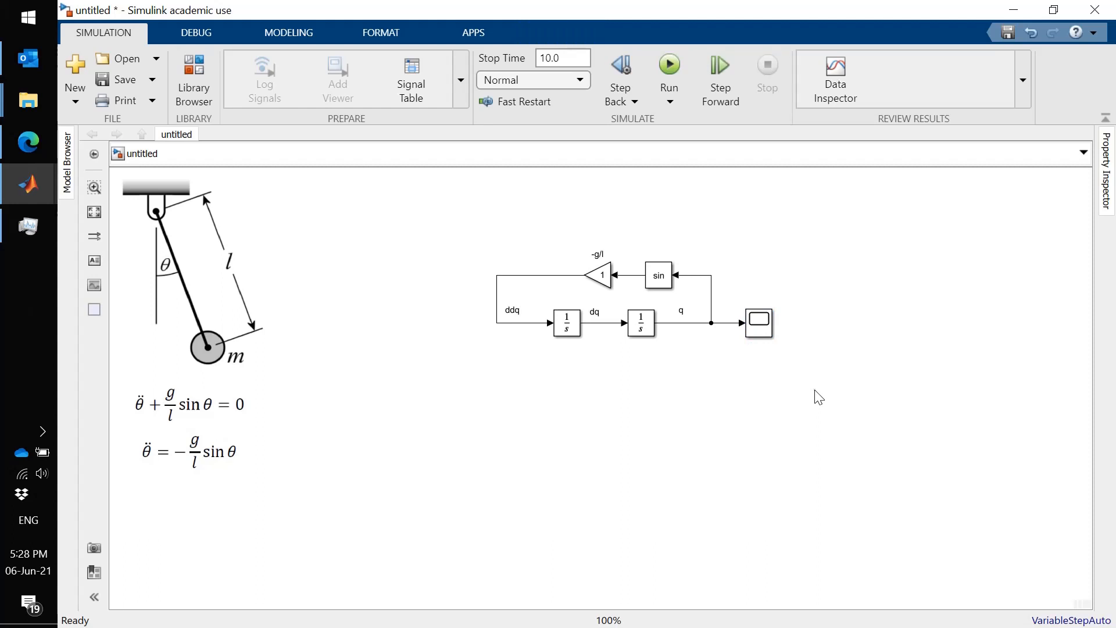
- Set the gain of the -g/l block to the numeric value of -g/l
{"action": "left_click", "coordinate": [602, 273]}
{"action": "double_click", "coordinate": [602, 274]}
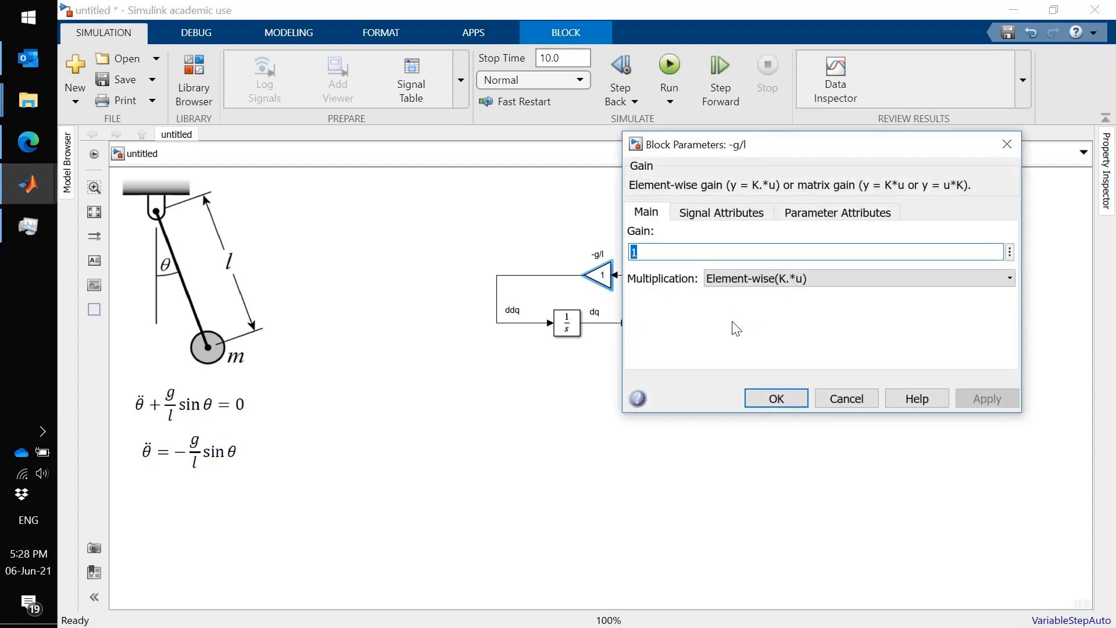
{"action": "type", "text": "-9."}
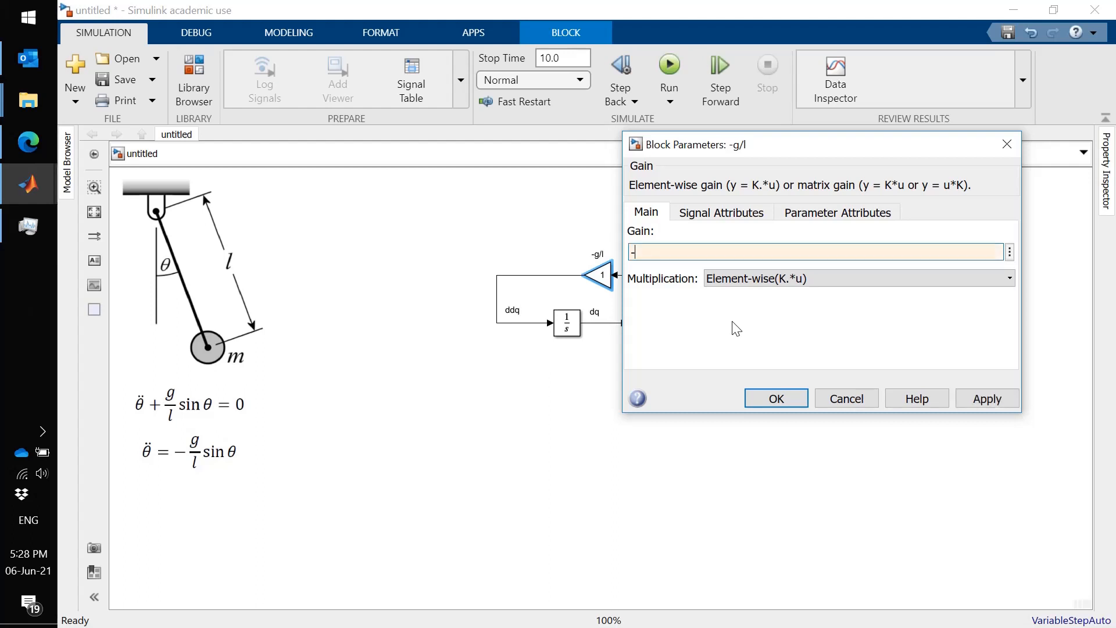
{"action": "type", "text": "1/l"}
{"action": "key", "text": "Return"}
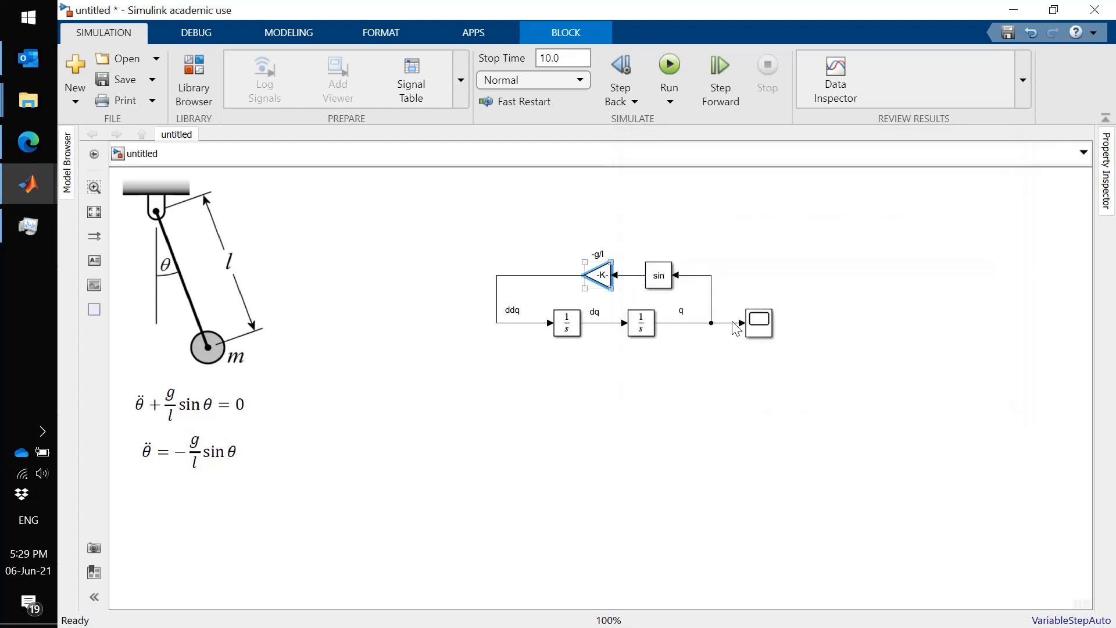
- Open the Scope, run the simulation to view q, and move the plot window clear of the diagram
{"action": "left_click", "coordinate": [761, 333]}
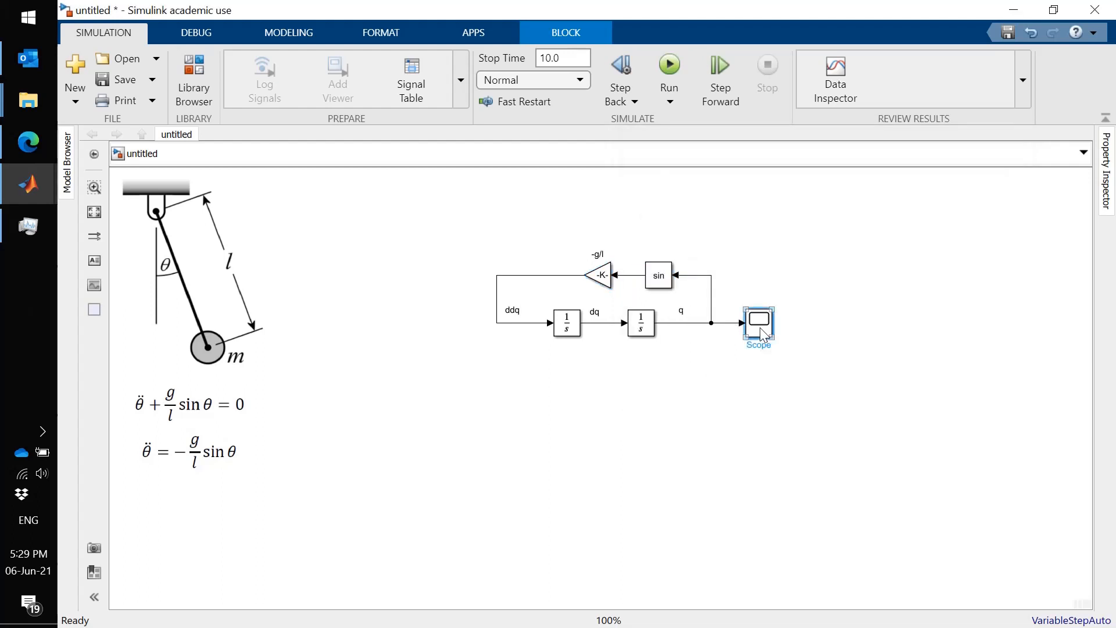
{"action": "double_click", "coordinate": [763, 334]}
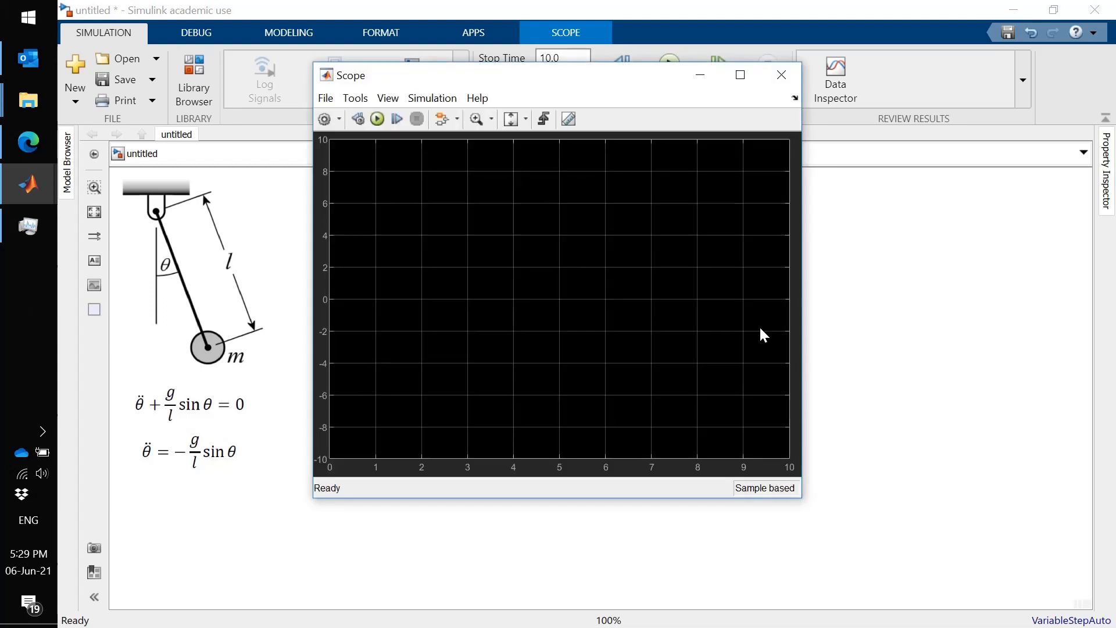
{"action": "left_click", "coordinate": [377, 119]}
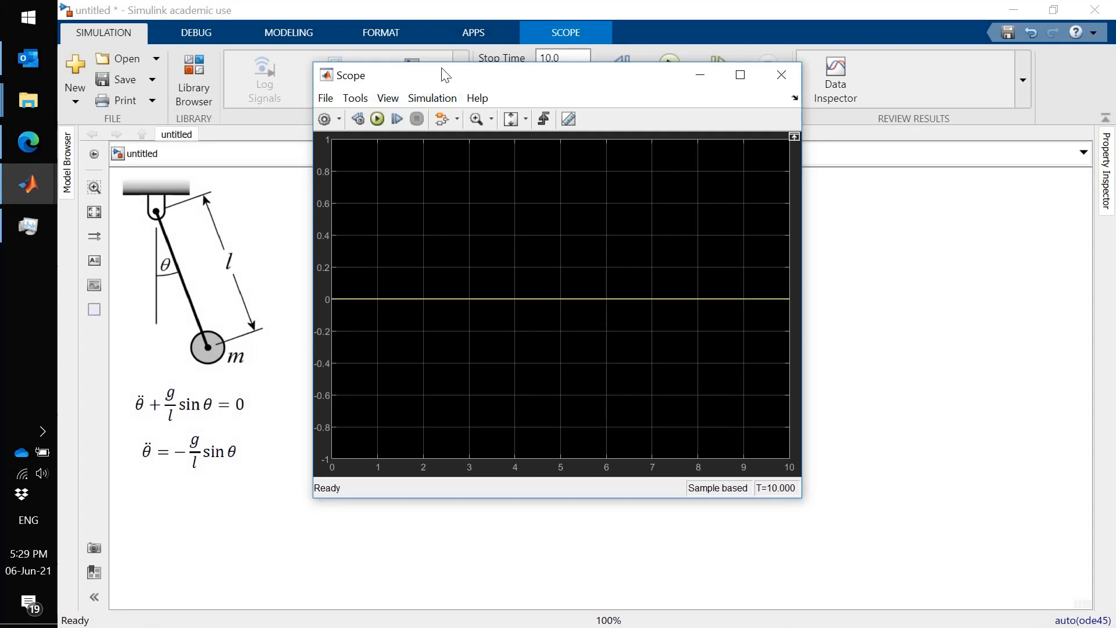
{"action": "left_click_drag", "start_coordinate": [445, 75], "coordinate": [293, 137]}
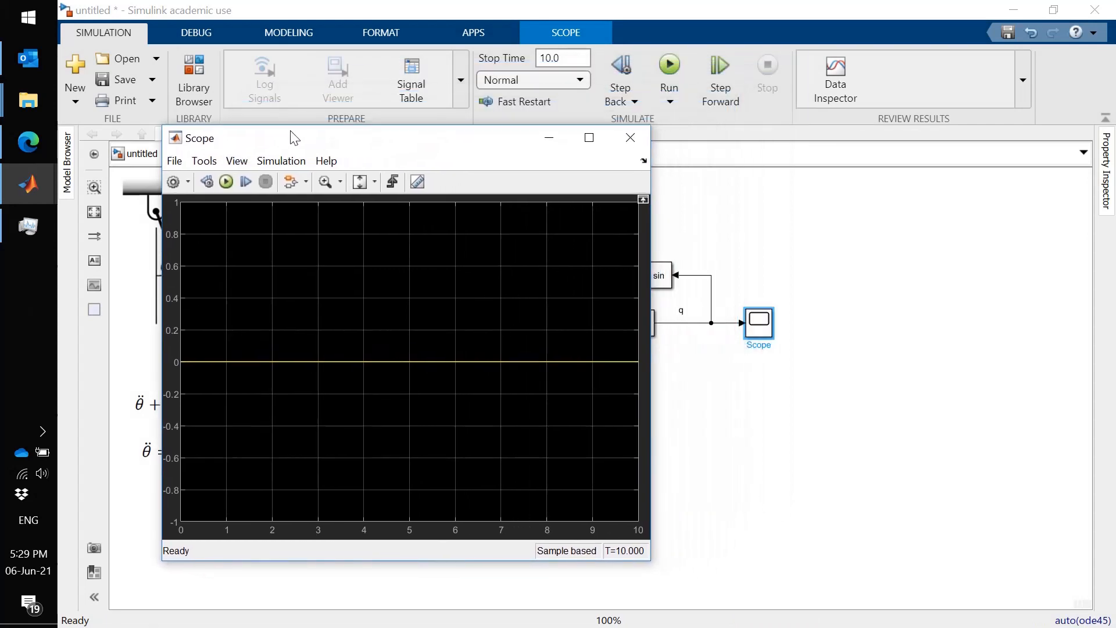
{"action": "left_click", "coordinate": [744, 221]}
- Set the initial condition source of the second integrator, the one that outputs q, to external
{"action": "left_click", "coordinate": [644, 326]}
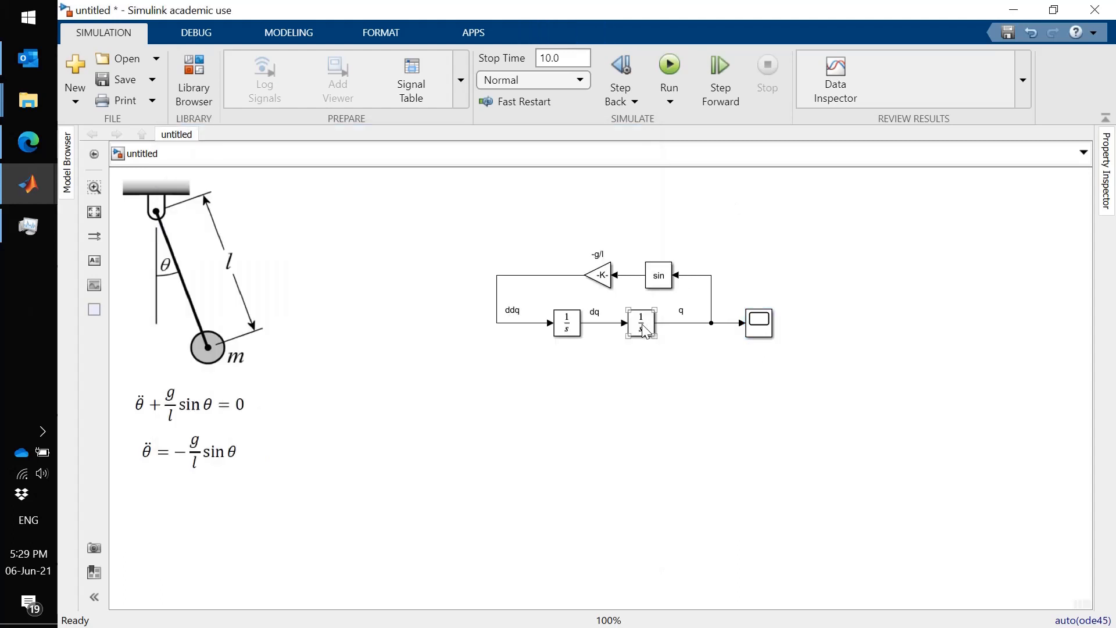
{"action": "left_click", "coordinate": [644, 326]}
{"action": "double_click", "coordinate": [644, 327]}
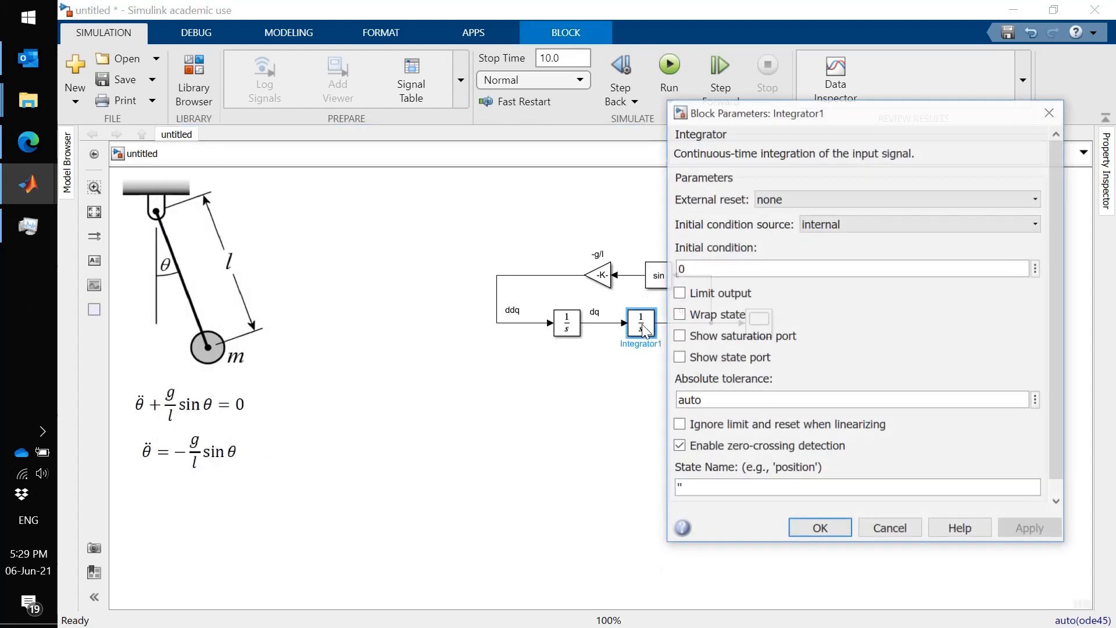
{"action": "left_click", "coordinate": [845, 226]}
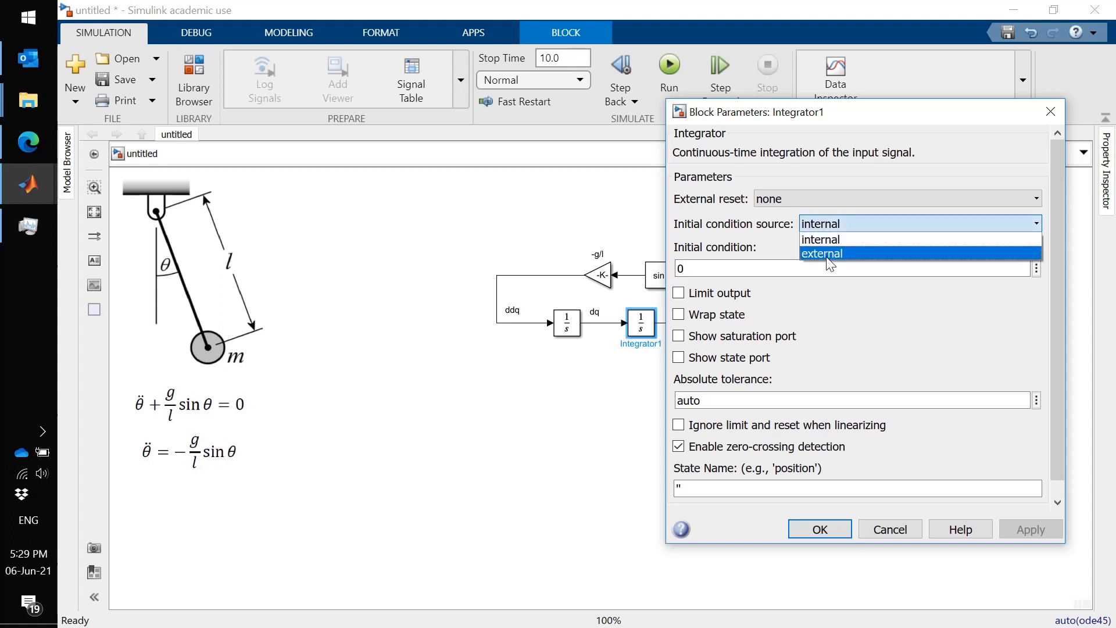
{"action": "left_click", "coordinate": [825, 256]}
{"action": "left_click", "coordinate": [813, 503]}
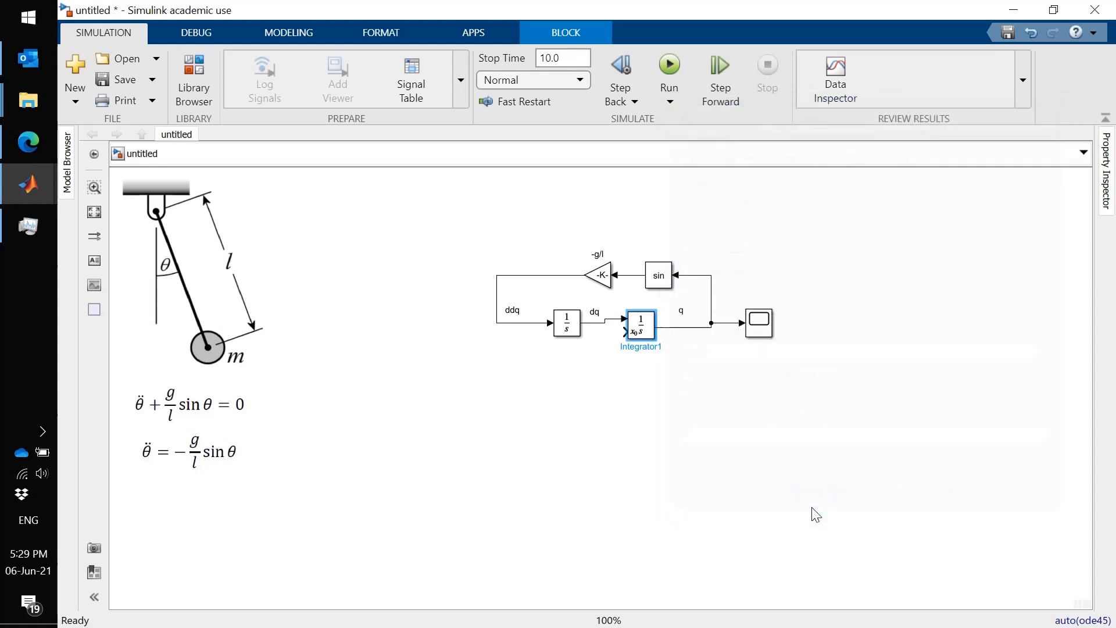
- Set the initial condition source of the first integrator, the one that outputs dq, to external
{"action": "left_click", "coordinate": [573, 331]}
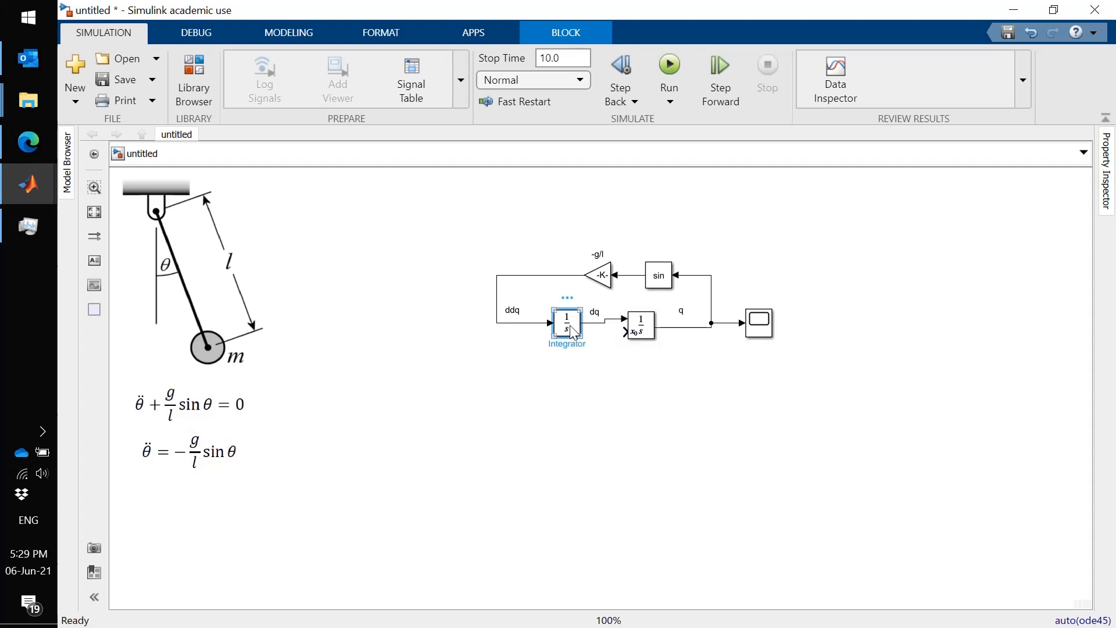
{"action": "double_click", "coordinate": [573, 331]}
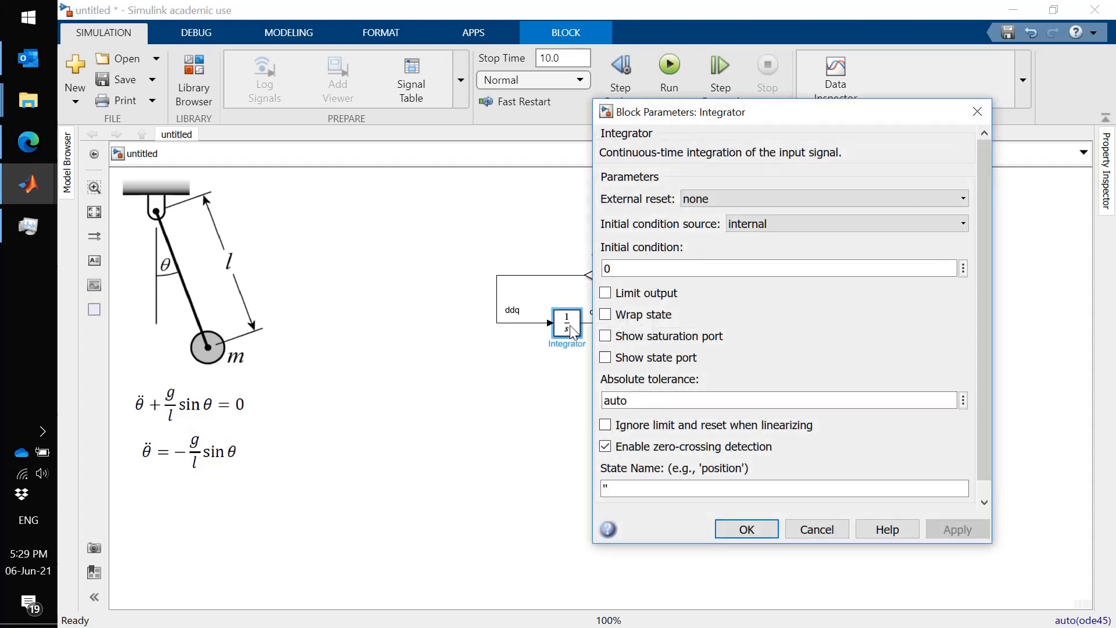
{"action": "left_click", "coordinate": [749, 223]}
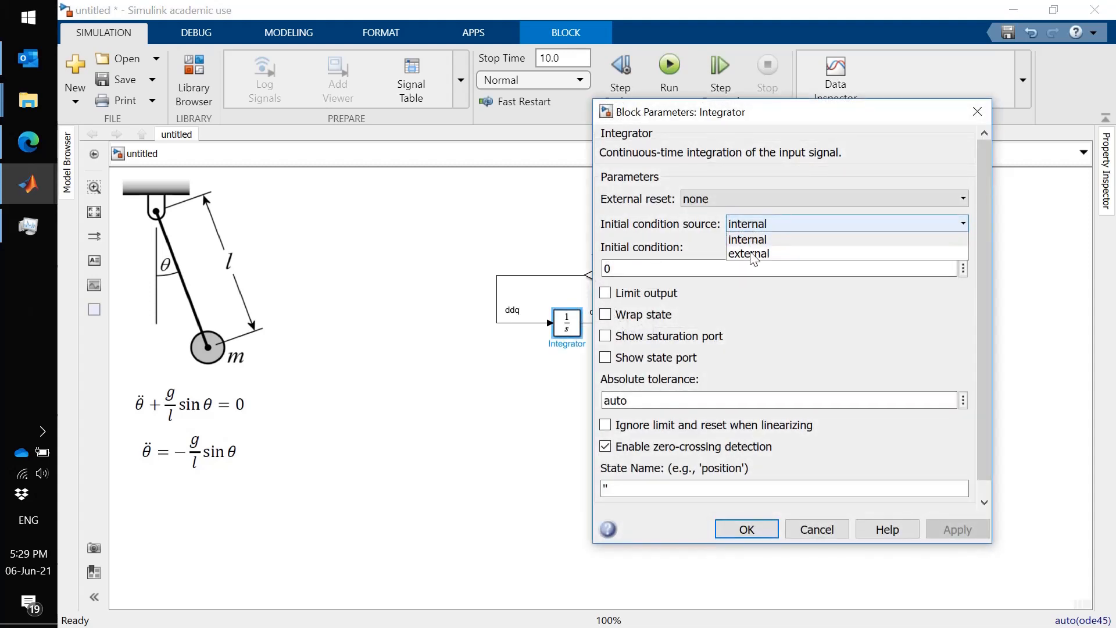
{"action": "left_click", "coordinate": [750, 251]}
{"action": "left_click", "coordinate": [747, 500]}
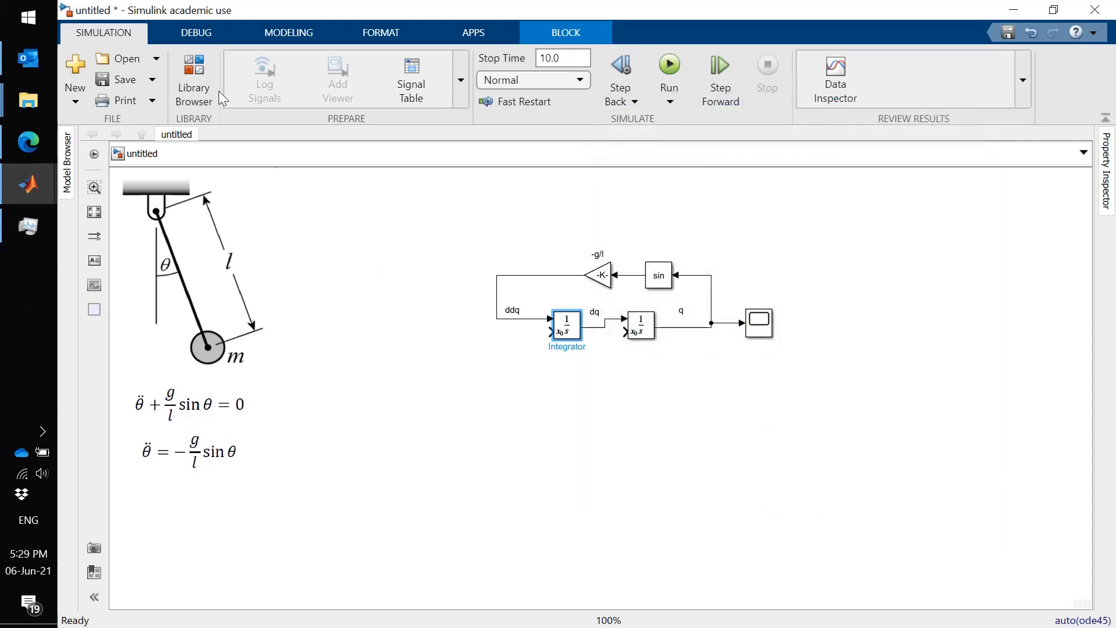
- Add a Constant block beside the first integrator and connect it to that integrator's x0 input
{"action": "left_click", "coordinate": [200, 93]}
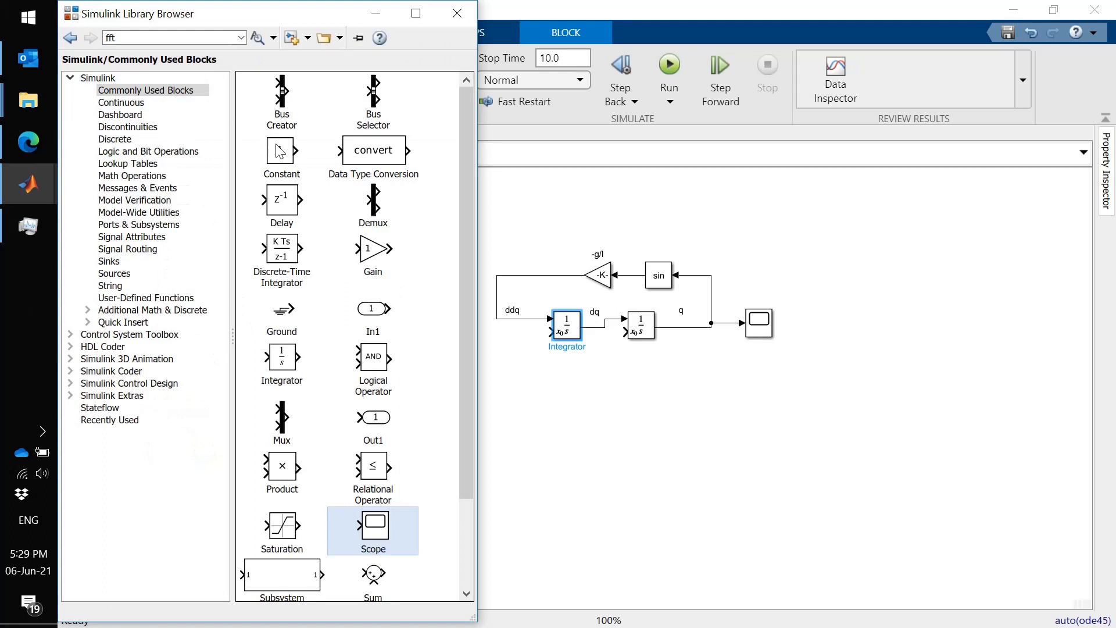
{"action": "left_click_drag", "start_coordinate": [280, 151], "coordinate": [456, 342]}
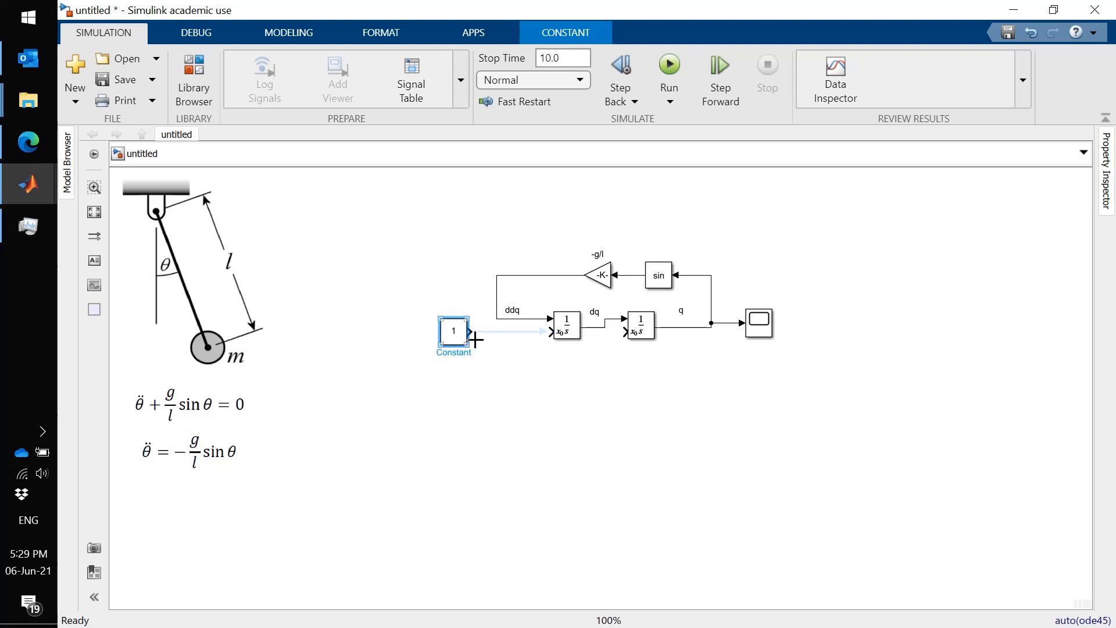
{"action": "left_click", "coordinate": [480, 342]}
{"action": "left_click", "coordinate": [480, 341]}
- Rename the Constant block feeding the first integrator as dq0
{"action": "double_click", "coordinate": [454, 352]}
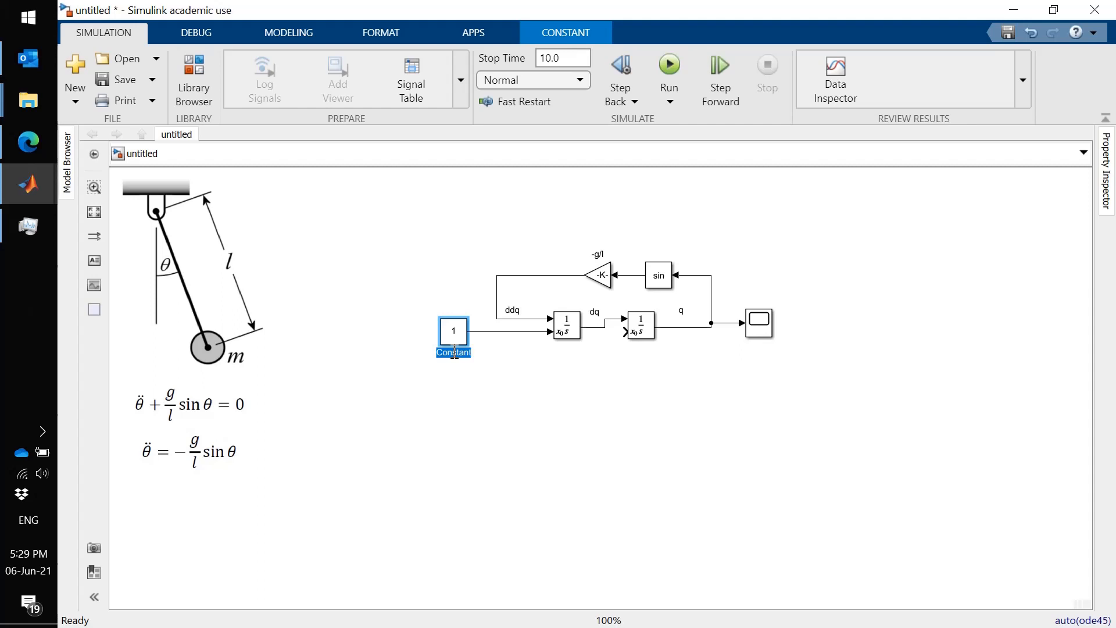
{"action": "type", "text": "dq0"}
{"action": "left_click", "coordinate": [469, 410]}
- Duplicate the dq0 constant directly below the original and rename the copy q0
{"action": "left_click", "coordinate": [460, 342]}
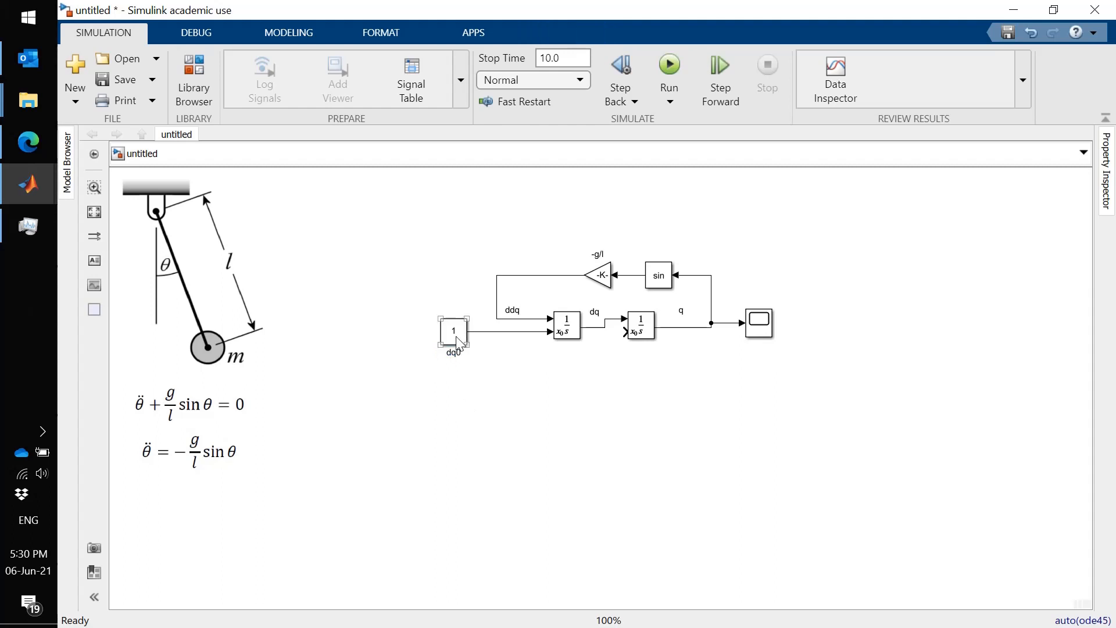
{"action": "left_click_drag", "start_coordinate": [460, 342], "coordinate": [457, 394]}
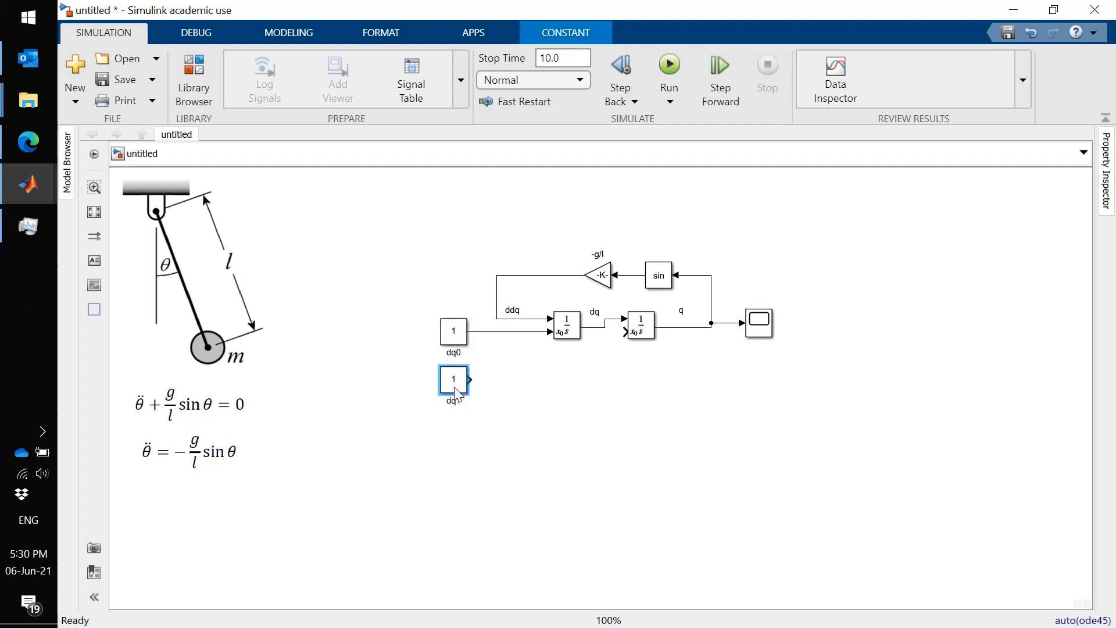
{"action": "double_click", "coordinate": [455, 401]}
{"action": "type", "text": "q0"}
{"action": "key", "text": "Return"}
- Connect q0 to the second integrator's x0 input and lower that integrator and the Scope to straighten the signal lines
{"action": "left_click_drag", "start_coordinate": [470, 380], "coordinate": [625, 335]}
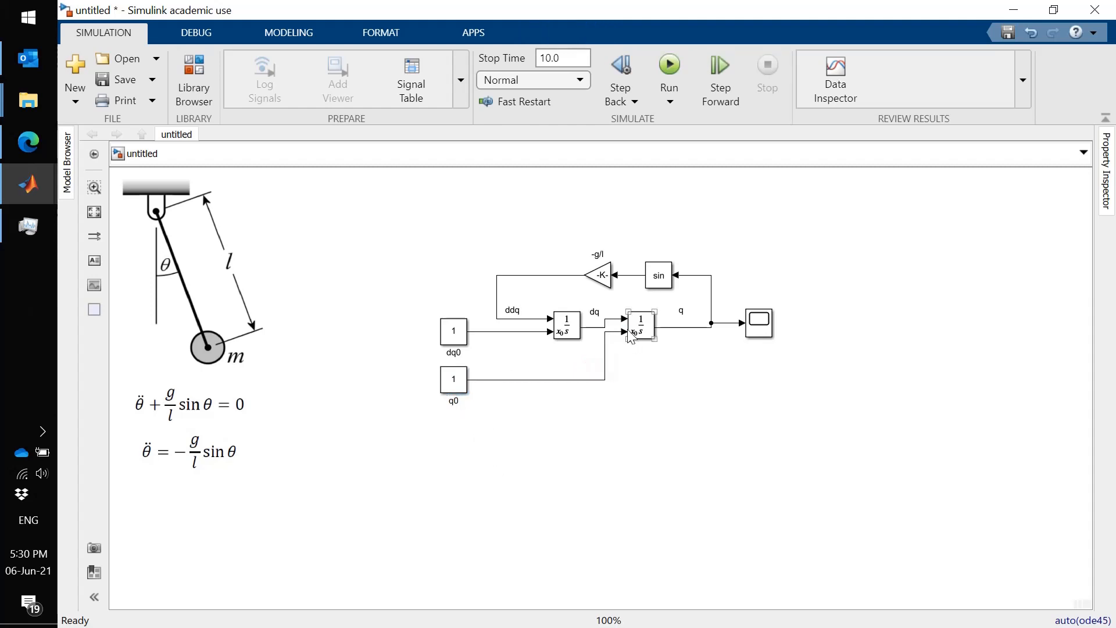
{"action": "left_click", "coordinate": [642, 332]}
{"action": "left_click_drag", "start_coordinate": [642, 331], "coordinate": [642, 335]}
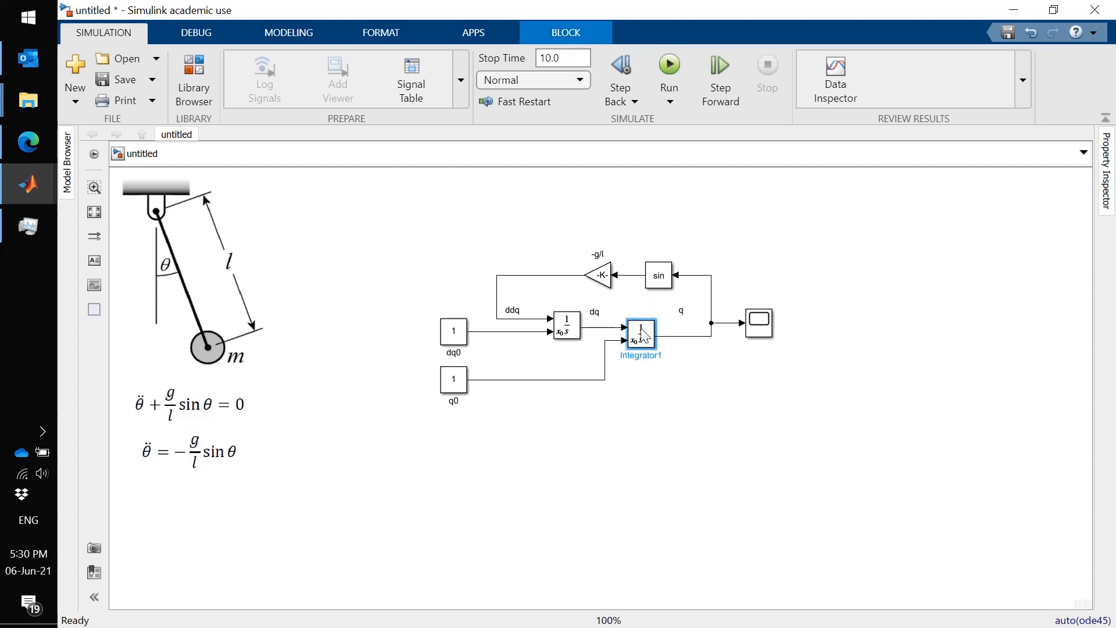
{"action": "left_click_drag", "start_coordinate": [767, 313], "coordinate": [767, 325]}
{"action": "left_click", "coordinate": [649, 398]}
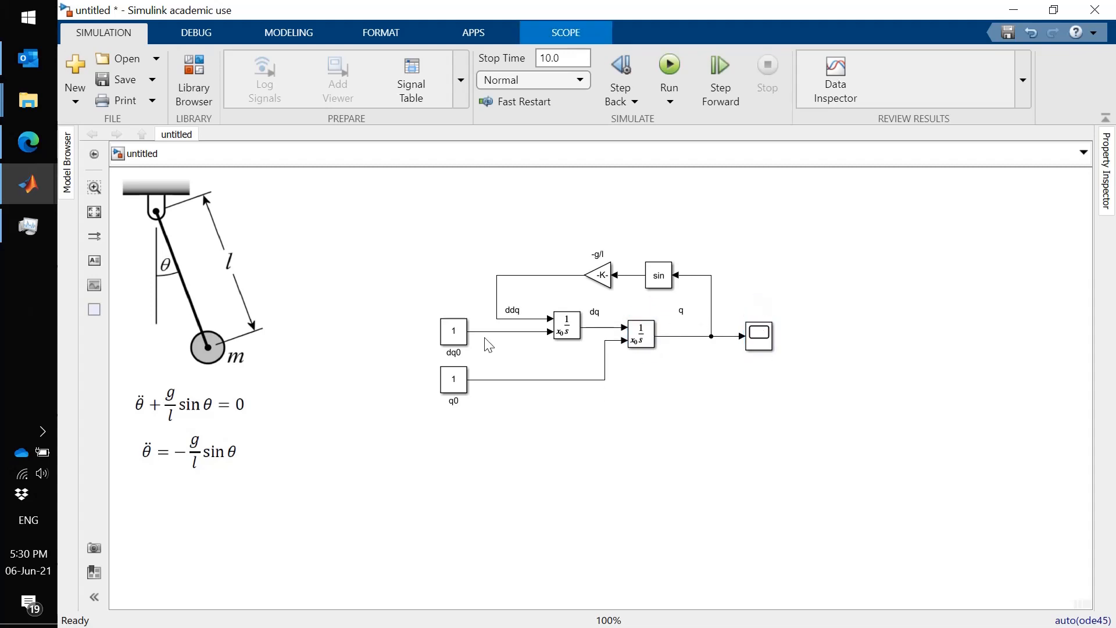
- Set the constant value of the dq0 block to 0
{"action": "left_click", "coordinate": [452, 331]}
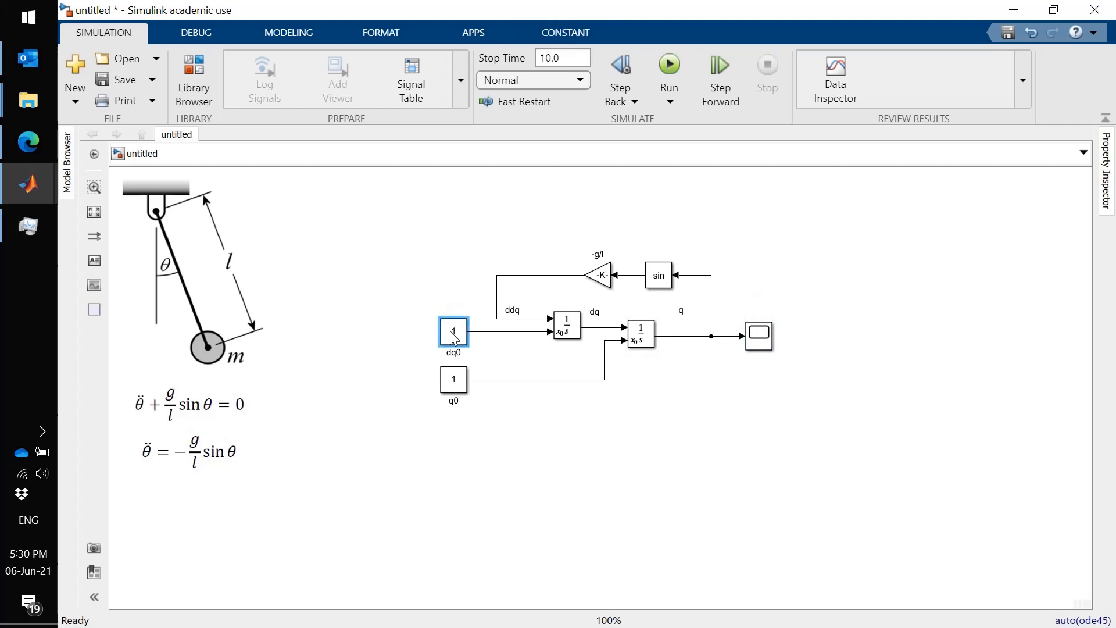
{"action": "double_click", "coordinate": [454, 334]}
{"action": "type", "text": "0"}
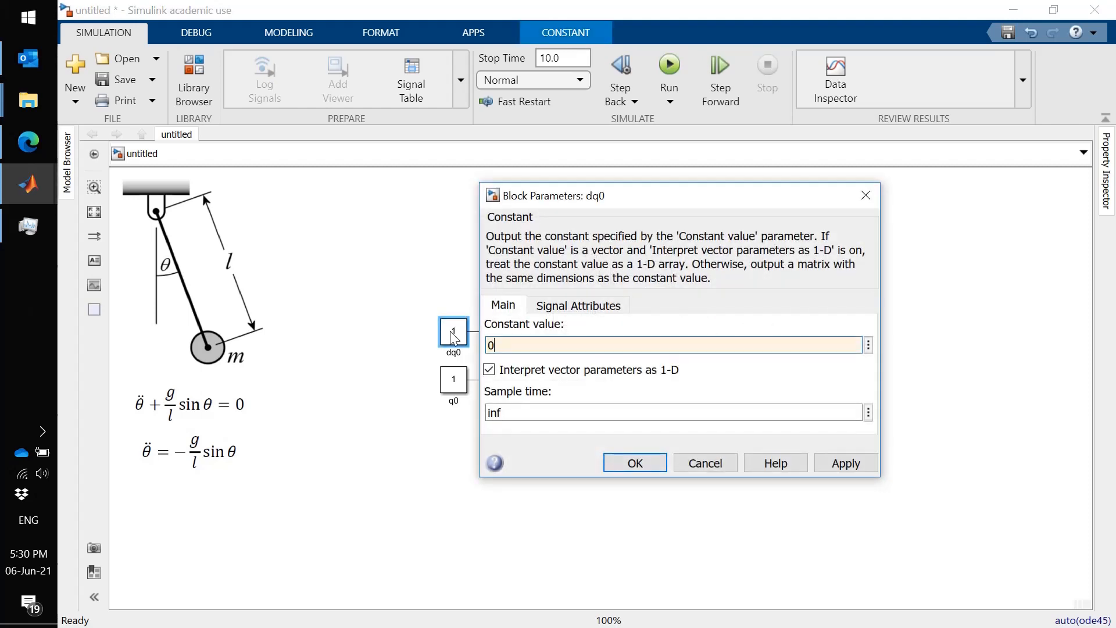
{"action": "key", "text": "Return"}
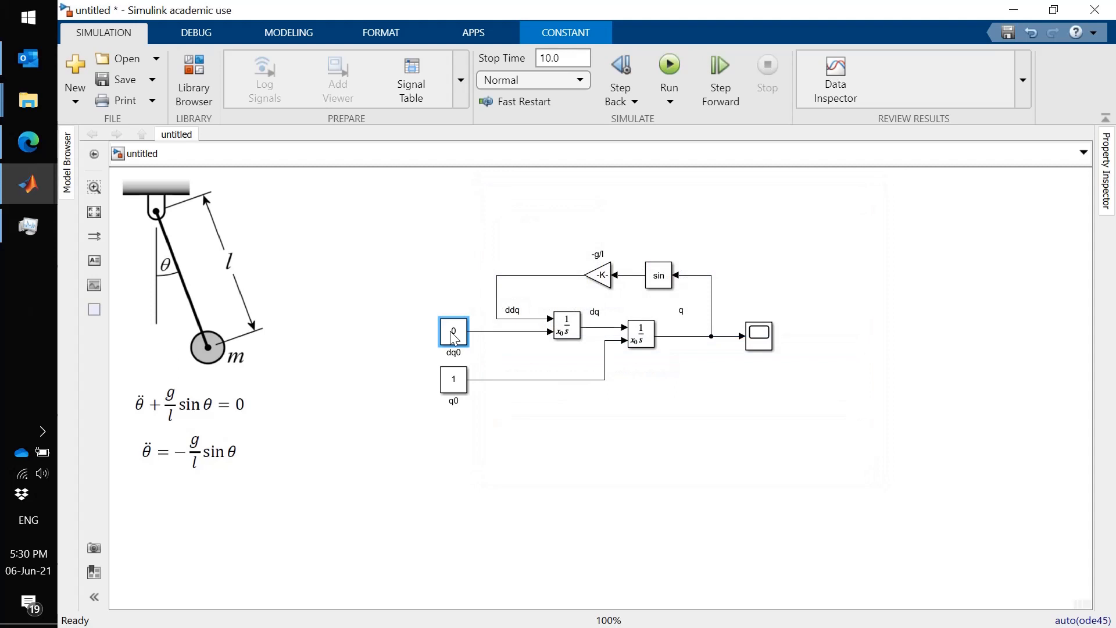
- Set the constant value of the q0 block to 0.1
{"action": "left_click", "coordinate": [453, 378]}
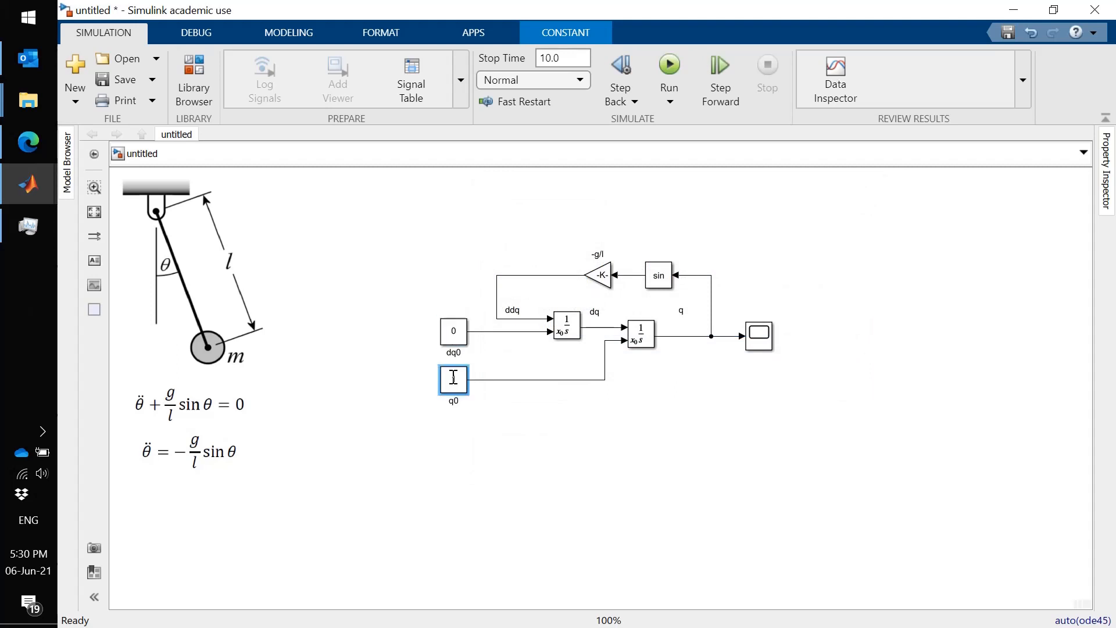
{"action": "double_click", "coordinate": [454, 377]}
{"action": "type", "text": "0.1"}
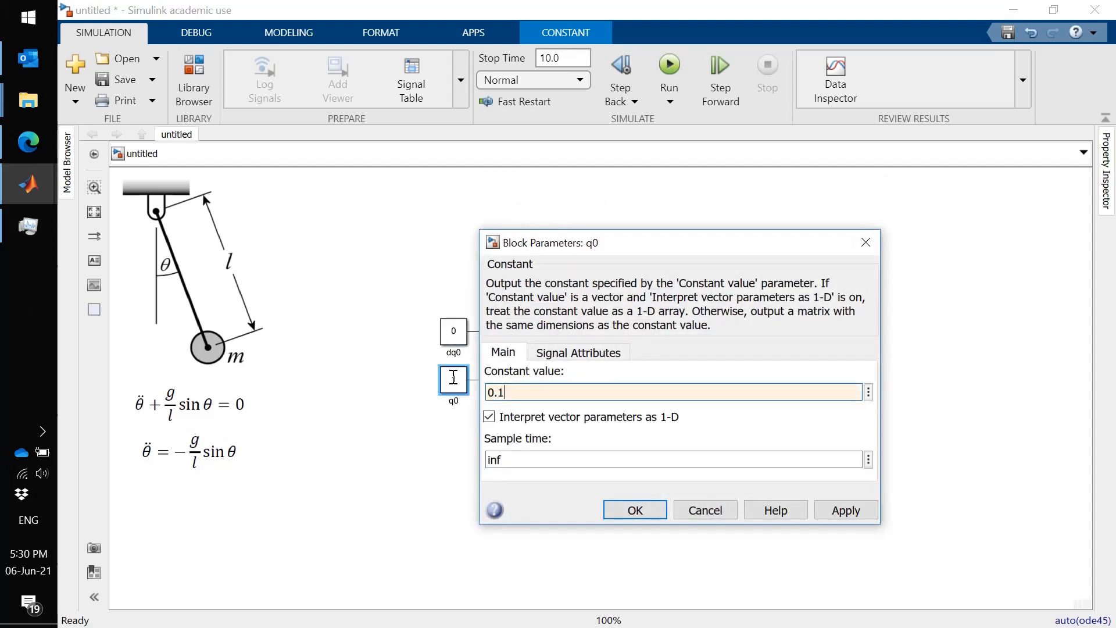
{"action": "key", "text": "Return"}
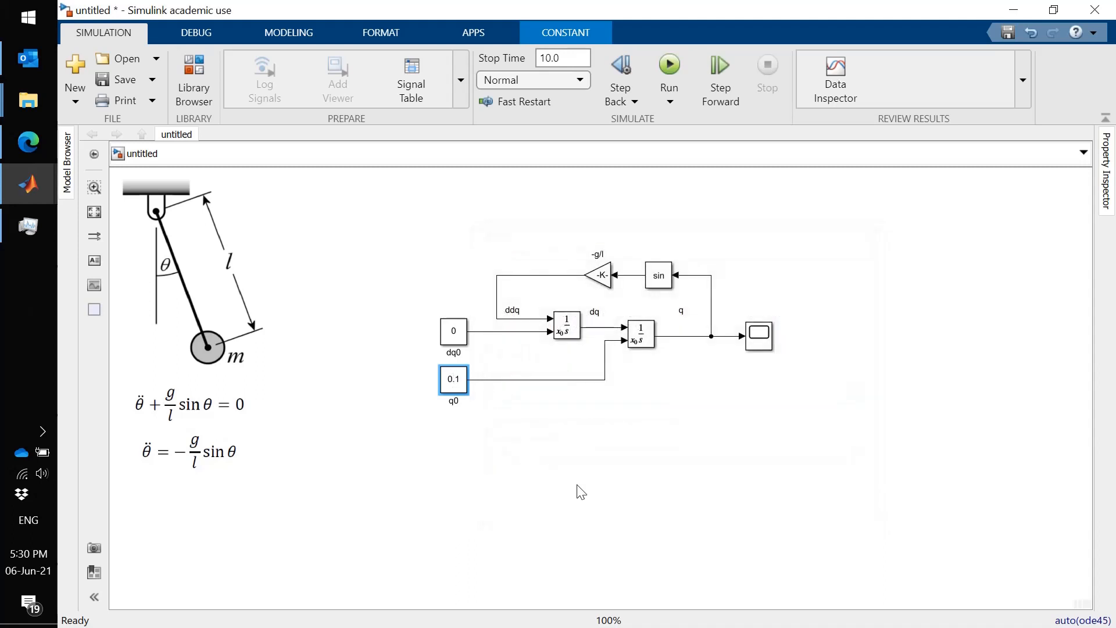
- Open the Scope and run the simulation with the new initial conditions to plot q
{"action": "double_click", "coordinate": [760, 344]}
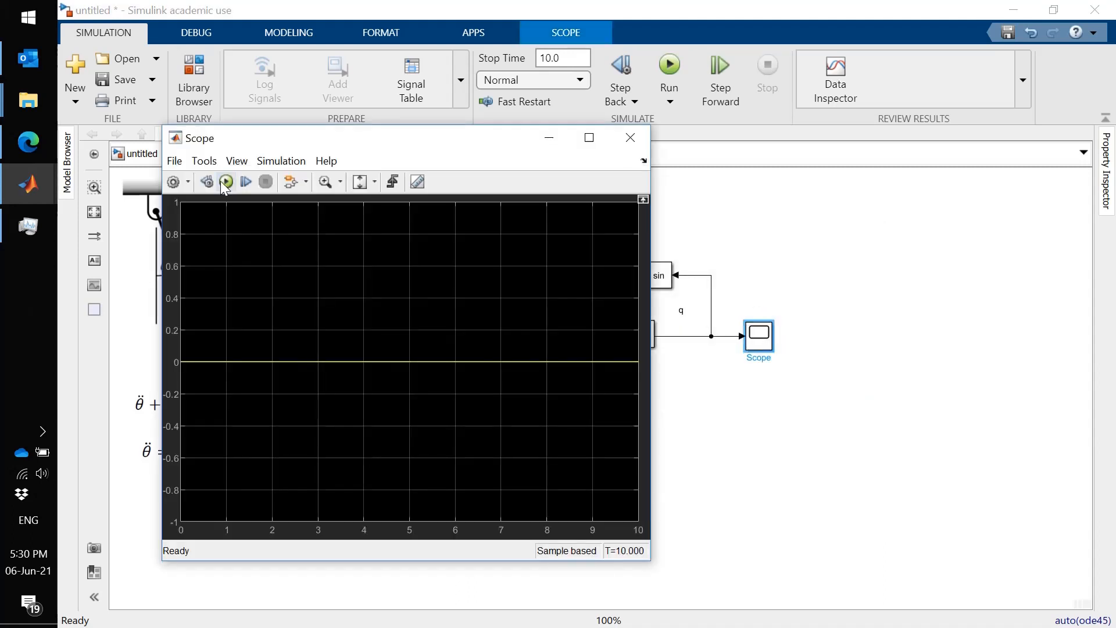
{"action": "left_click", "coordinate": [221, 181]}
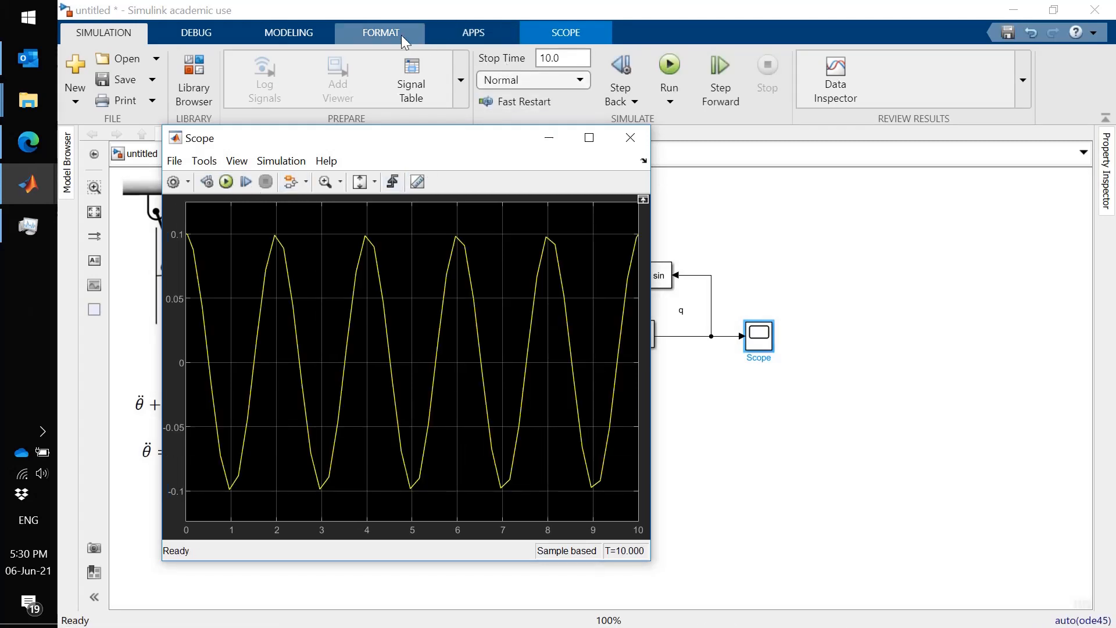
- Set the solver's maximum step size to 0.001 in the model's configuration parameters
{"action": "left_click", "coordinate": [284, 32]}
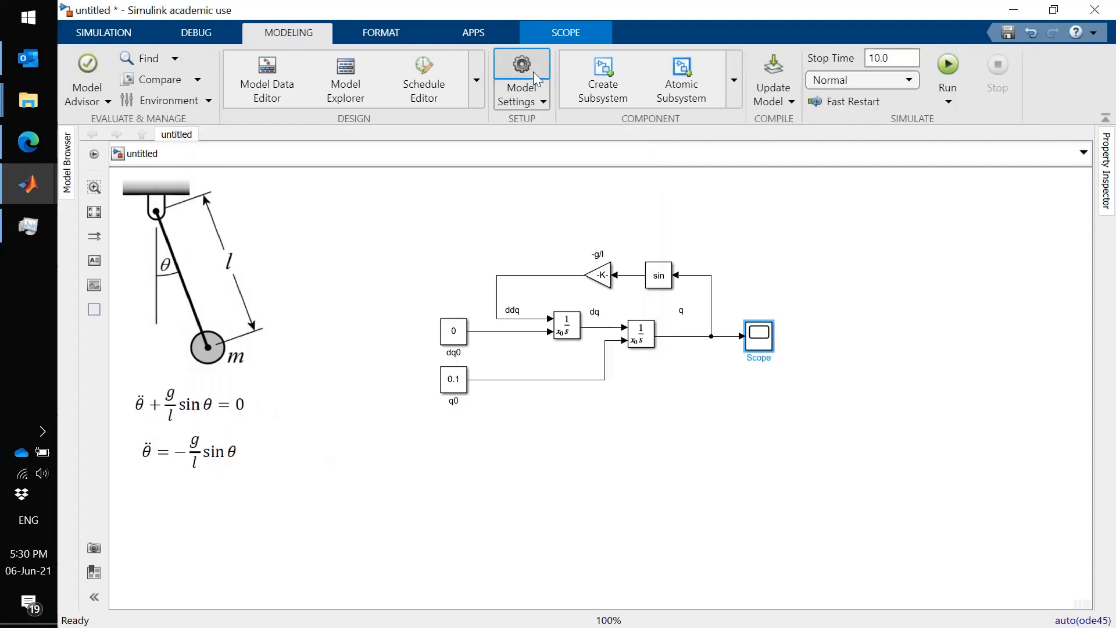
{"action": "left_click", "coordinate": [532, 71]}
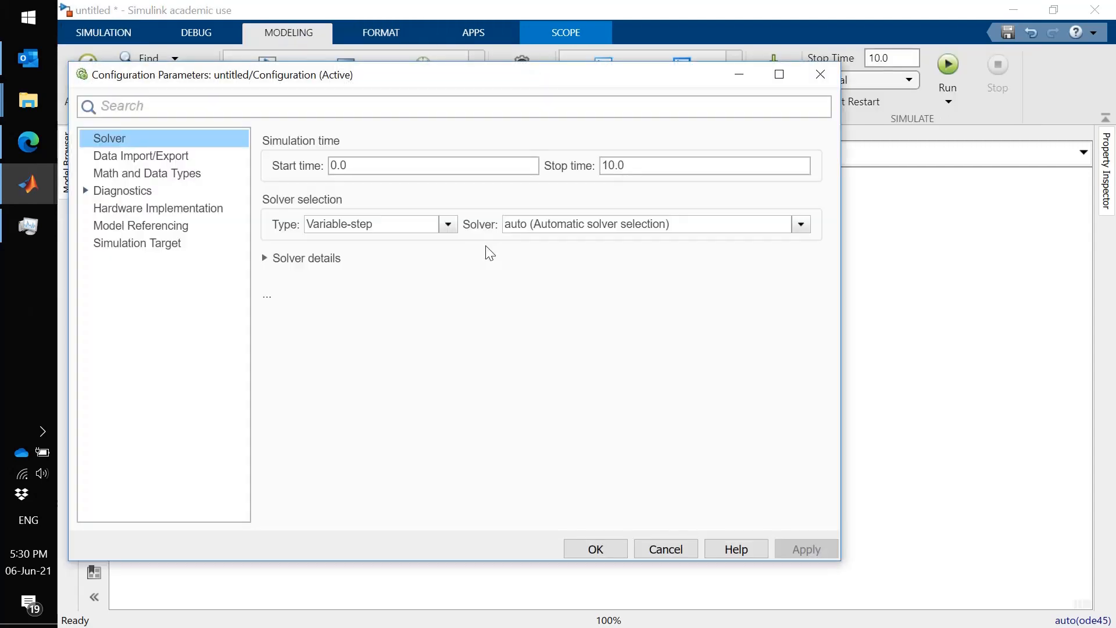
{"action": "left_click", "coordinate": [303, 261]}
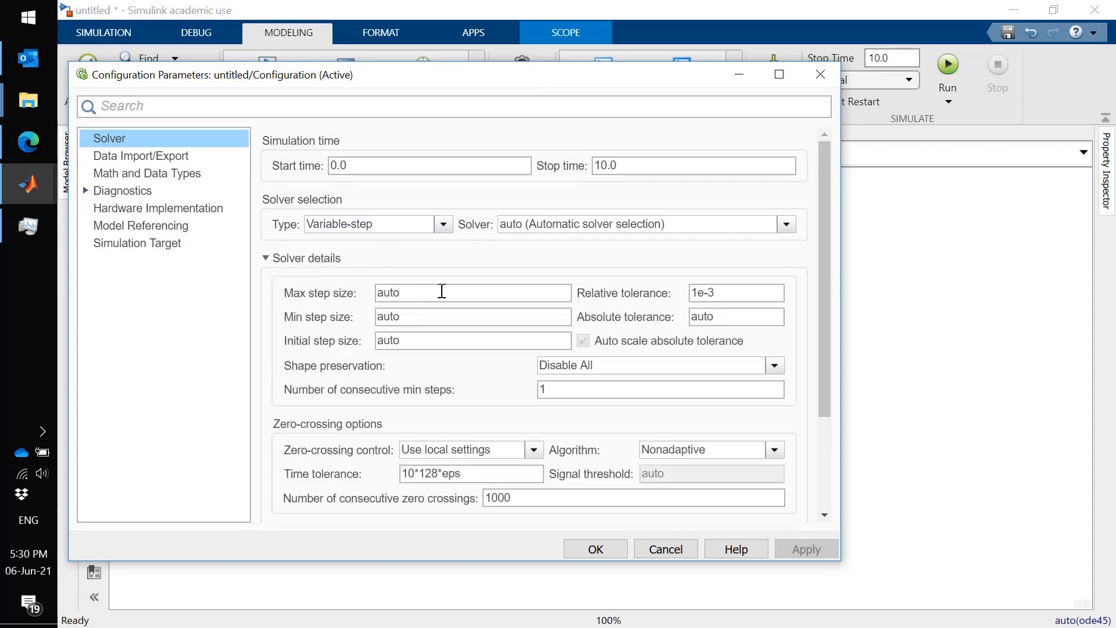
{"action": "double_click", "coordinate": [414, 291]}
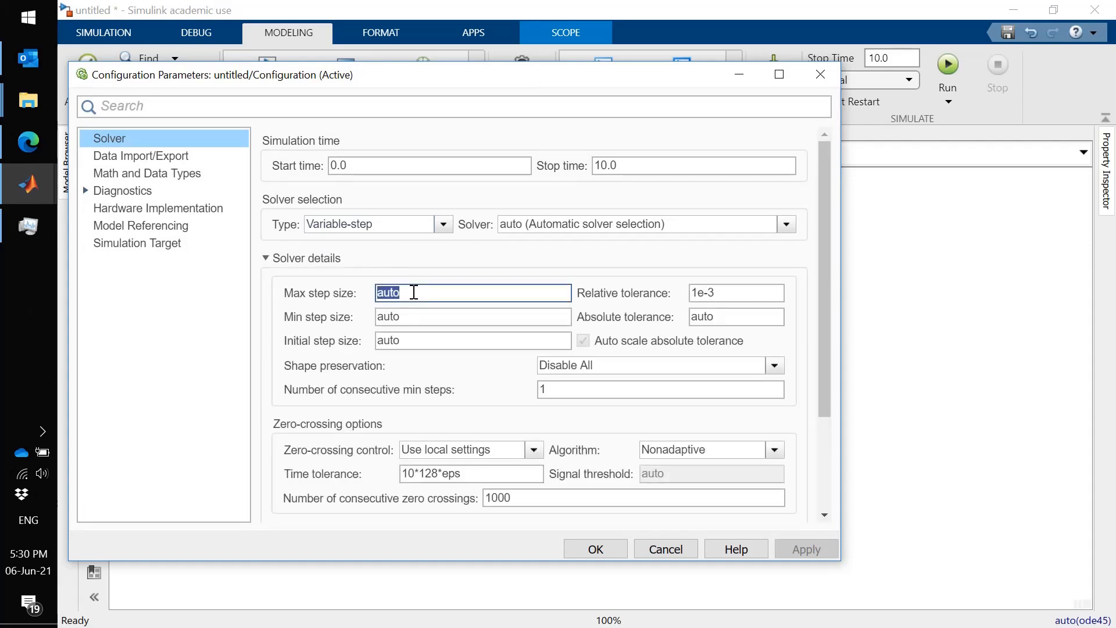
{"action": "type", "text": "0.001"}
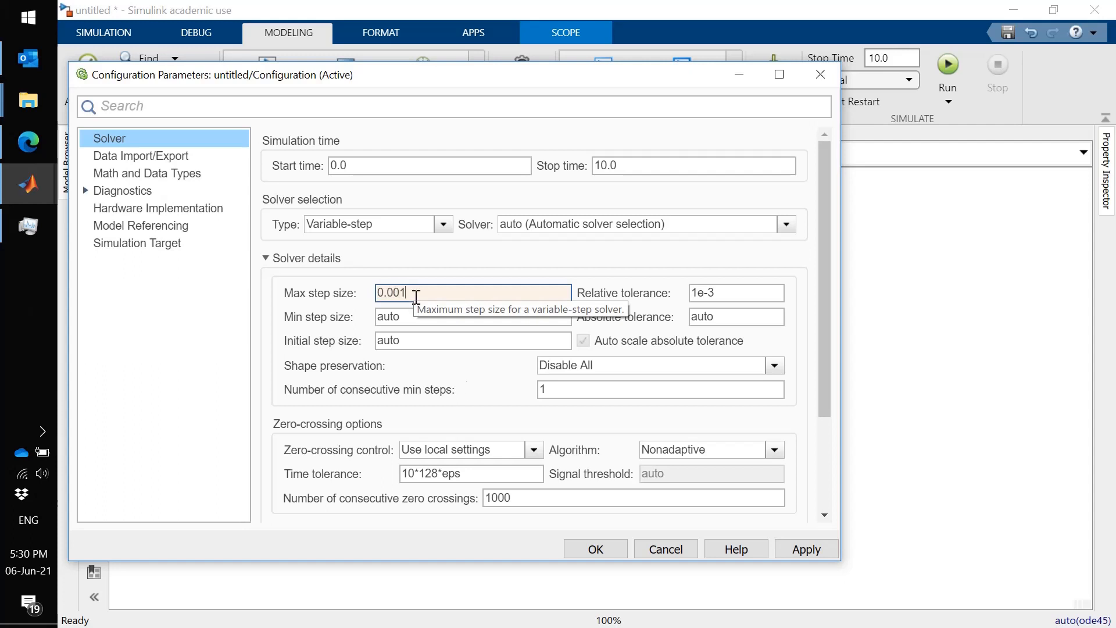
{"action": "left_click", "coordinate": [595, 548]}
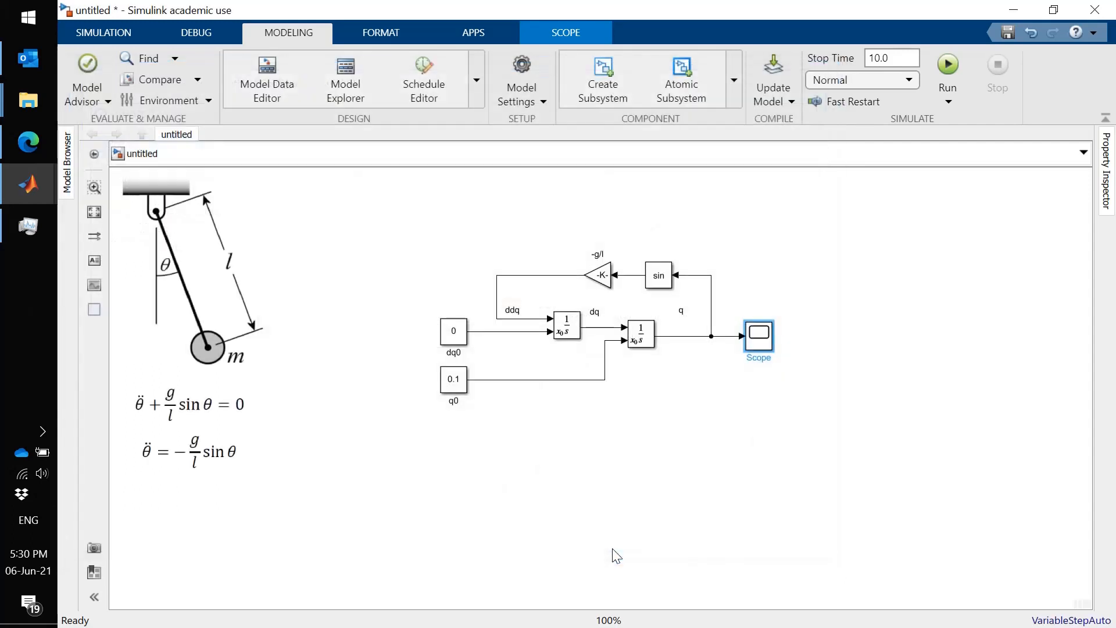
- Open the Scope and rerun the simulation with the finer step size to replot q
{"action": "double_click", "coordinate": [759, 335]}
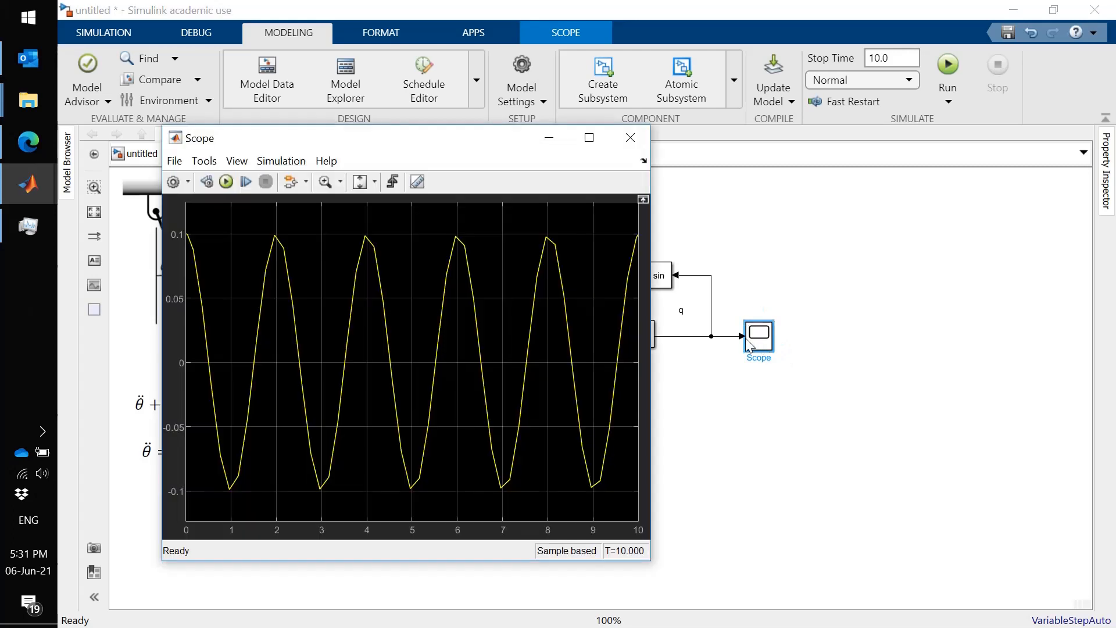
{"action": "left_click", "coordinate": [227, 181]}
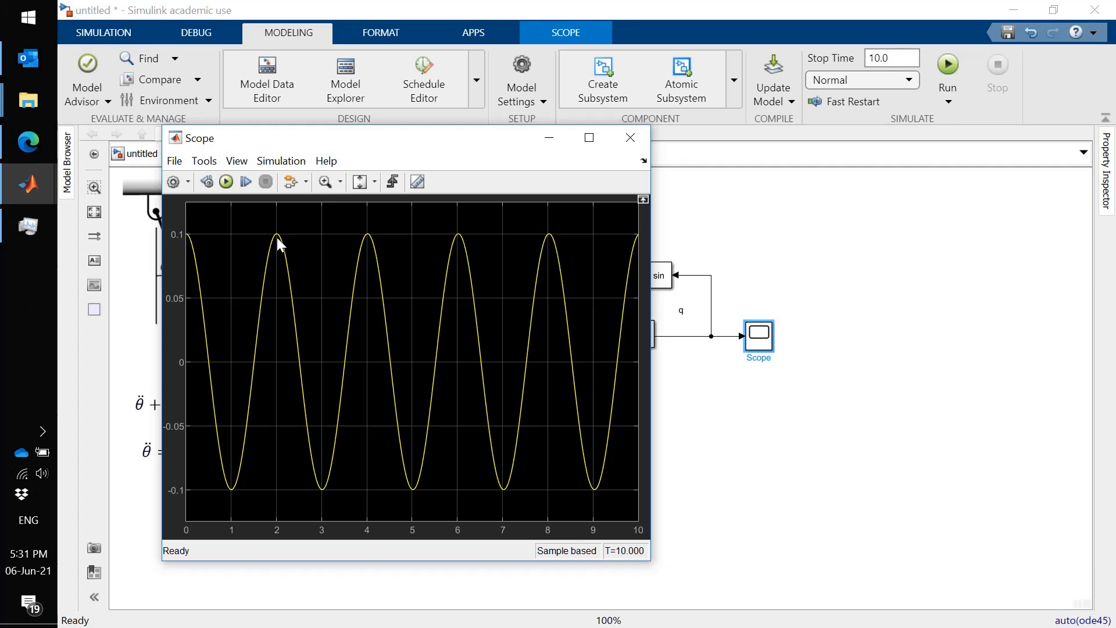
{"action": "left_click", "coordinate": [765, 206]}
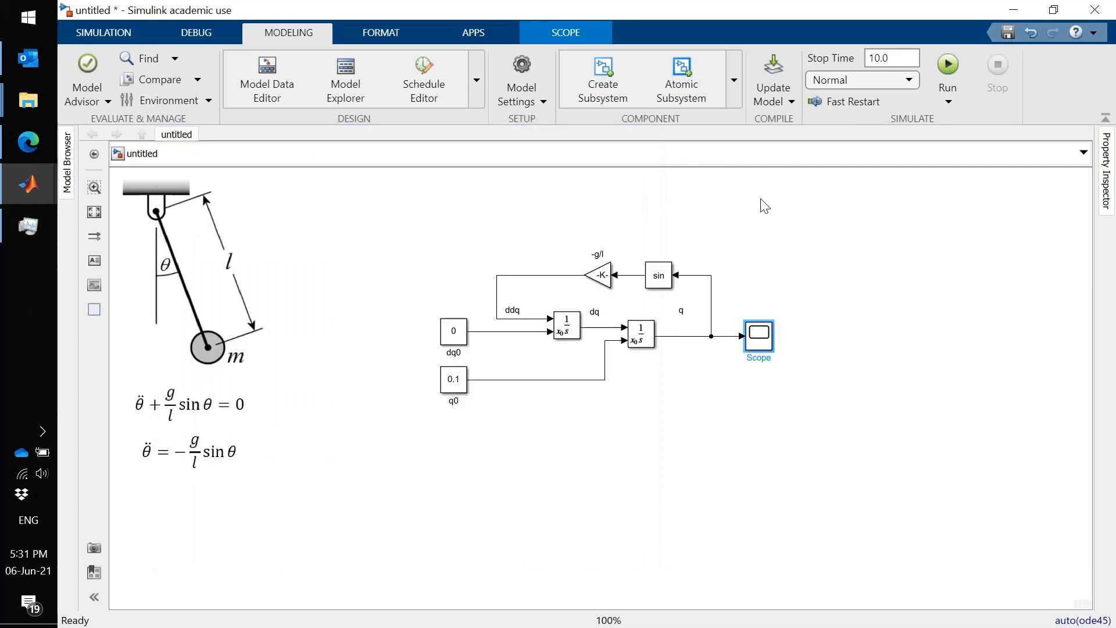
{"action": "left_click", "coordinate": [624, 288]}
{"action": "left_click", "coordinate": [195, 441]}
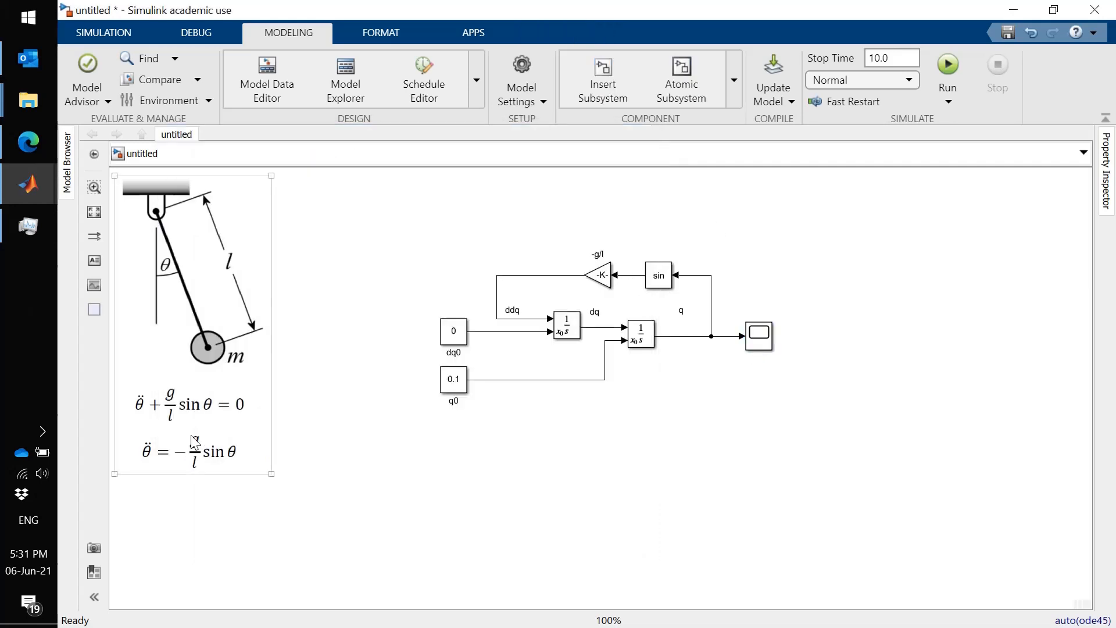
{"action": "left_click", "coordinate": [314, 465]}
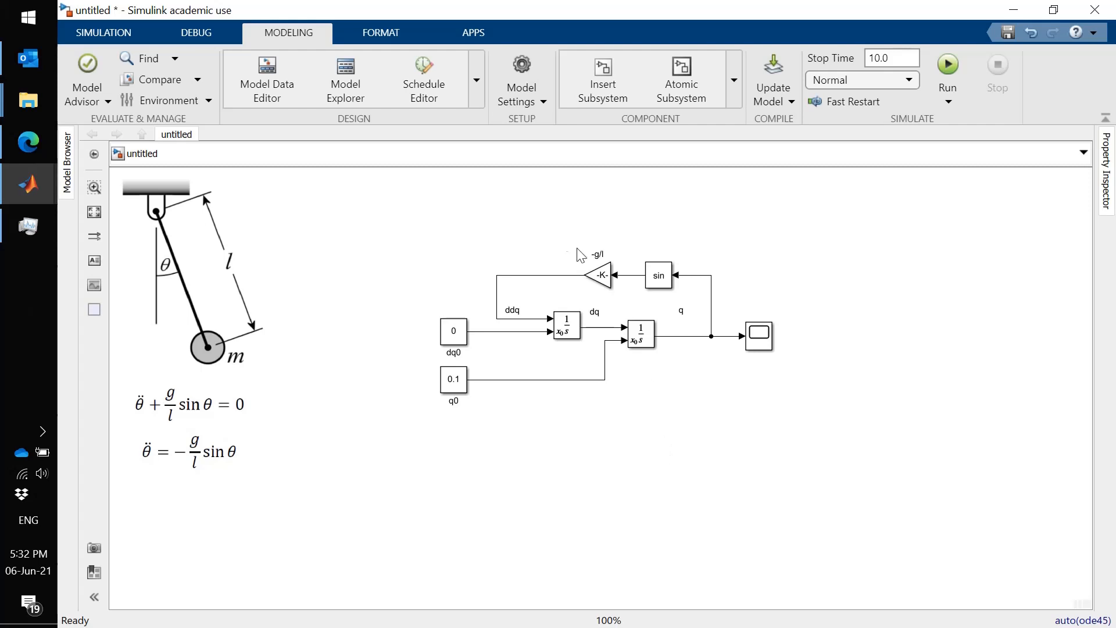
- Duplicate the pendulum loop, including both integrators, gain, sin block, lines and labels, and place the copy below the original
{"action": "left_click_drag", "start_coordinate": [534, 221], "coordinate": [705, 431]}
{"action": "left_click_drag", "start_coordinate": [488, 241], "coordinate": [734, 428]}
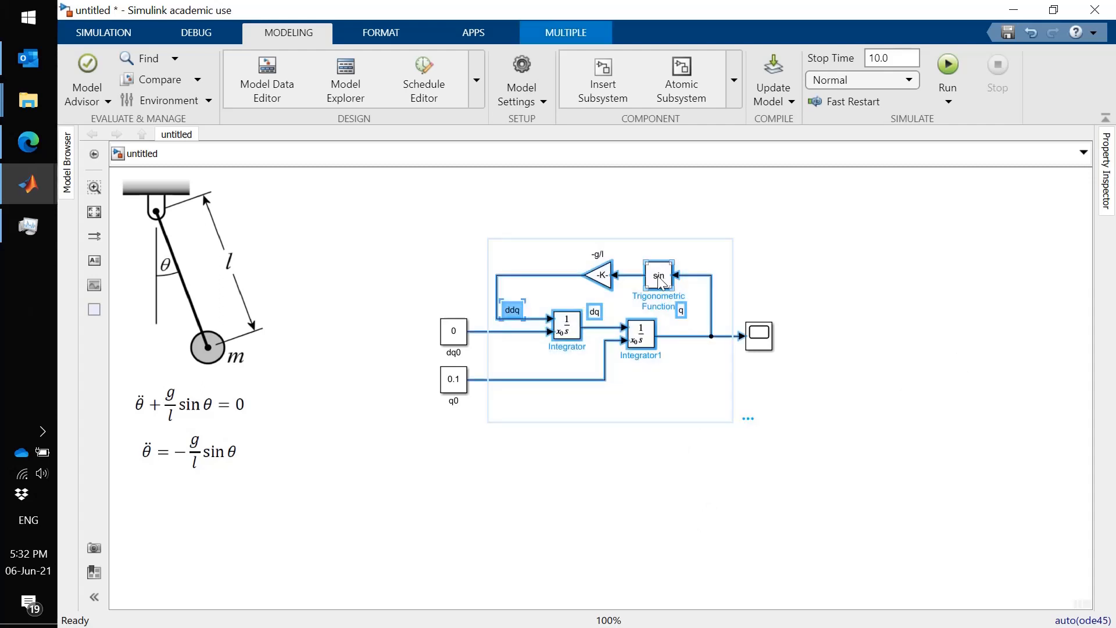
{"action": "left_click_drag", "start_coordinate": [657, 263], "coordinate": [661, 450]}
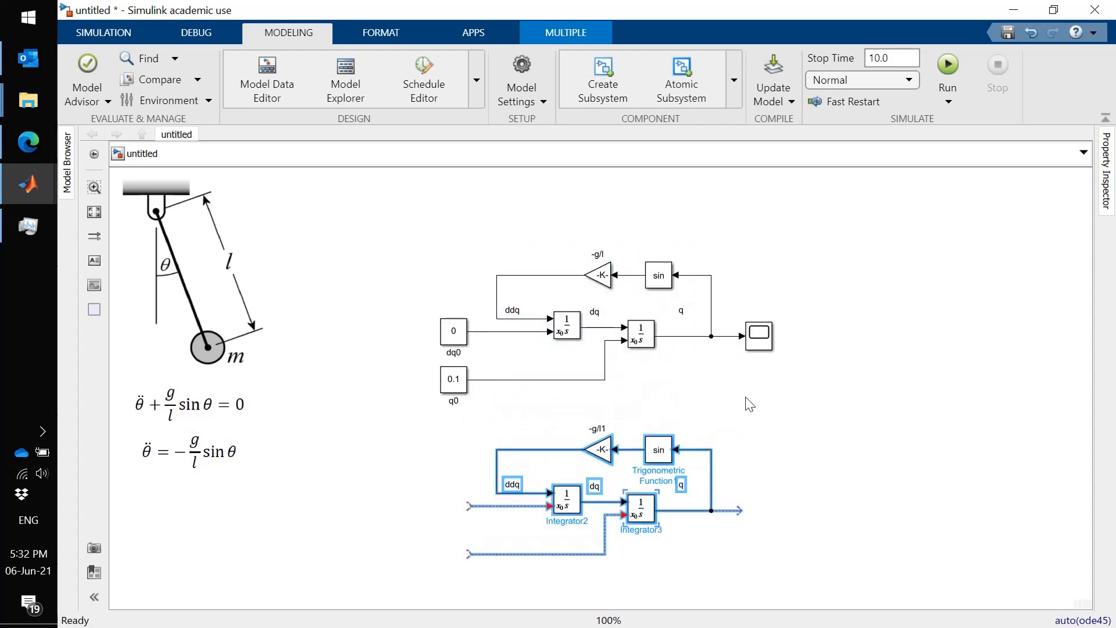
{"action": "left_click", "coordinate": [749, 405]}
- Remove the sin block from the copied loop and connect its q feedback line directly to the -g/l1 gain
{"action": "left_click", "coordinate": [658, 456]}
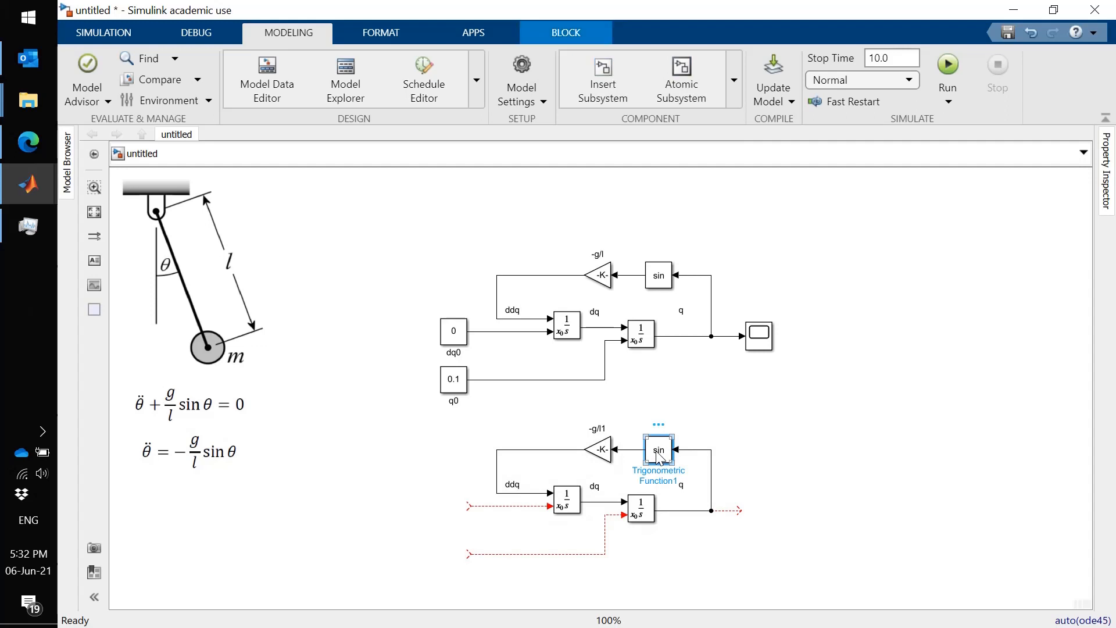
{"action": "key", "text": "Delete"}
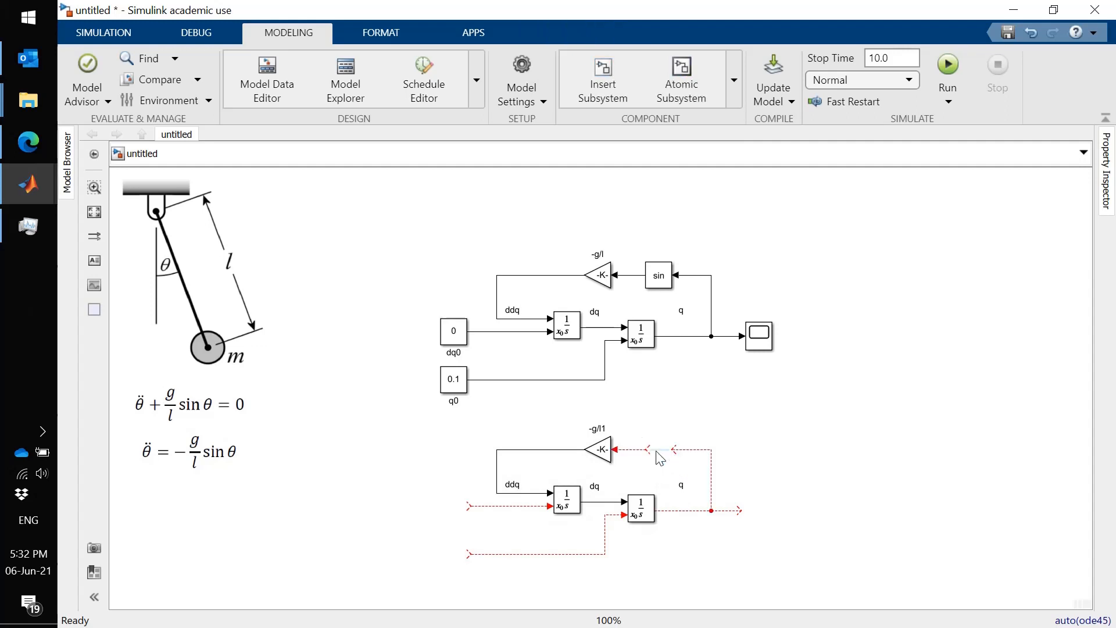
{"action": "left_click", "coordinate": [659, 451]}
- Wire dq0 and q0 to the x0 inputs of the copied integrators and the copied loop's q signal to a second Scope input
{"action": "left_click_drag", "start_coordinate": [471, 505], "coordinate": [484, 331]}
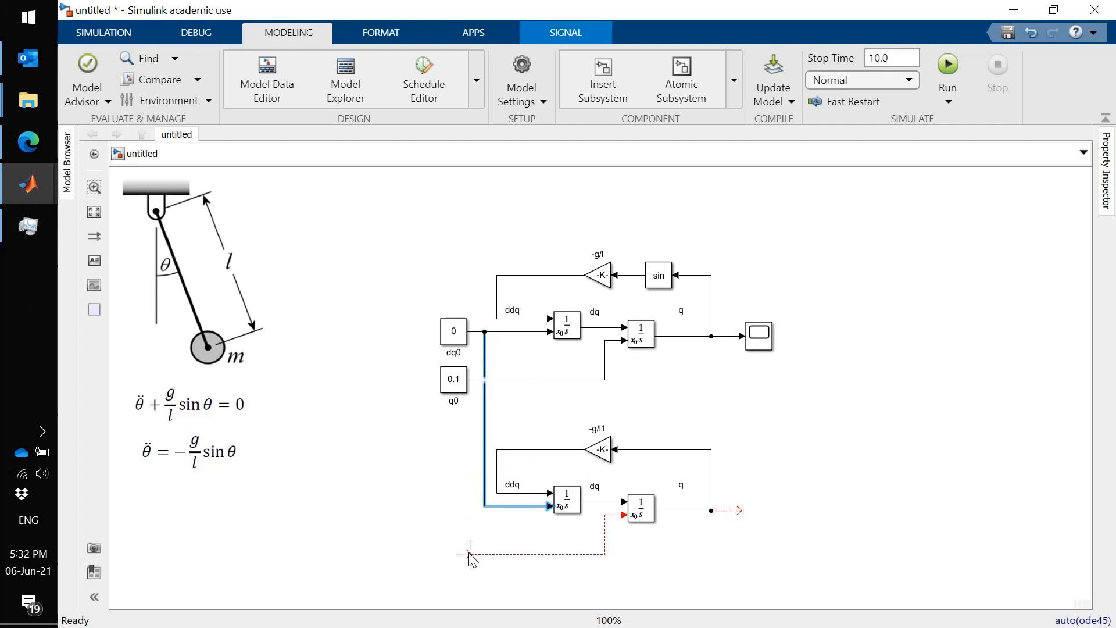
{"action": "left_click_drag", "start_coordinate": [470, 556], "coordinate": [477, 381]}
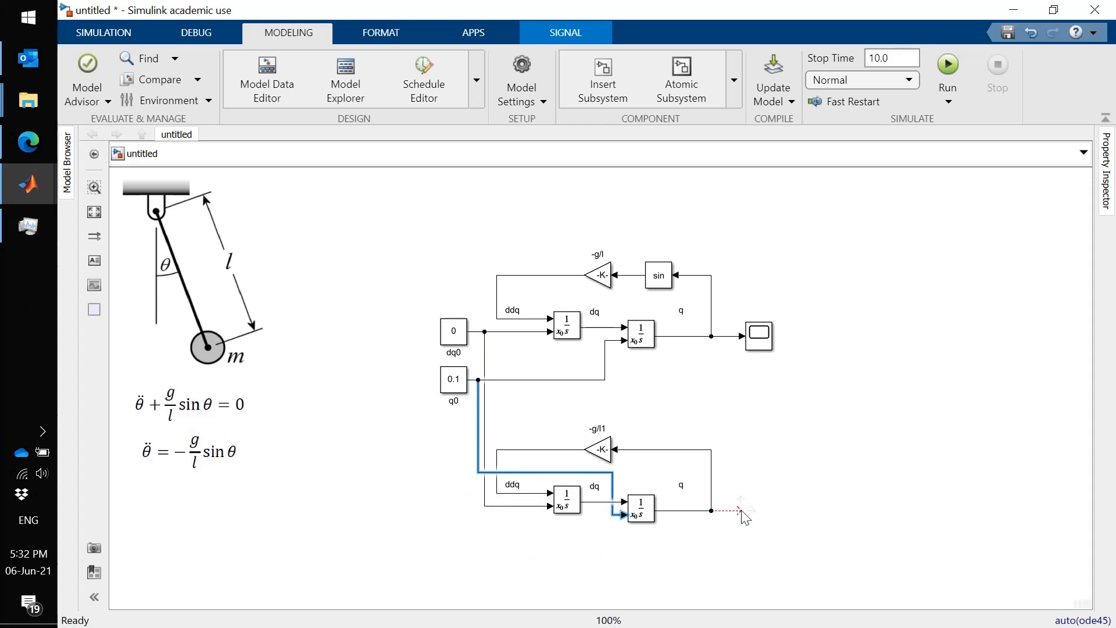
{"action": "left_click_drag", "start_coordinate": [739, 510], "coordinate": [750, 338]}
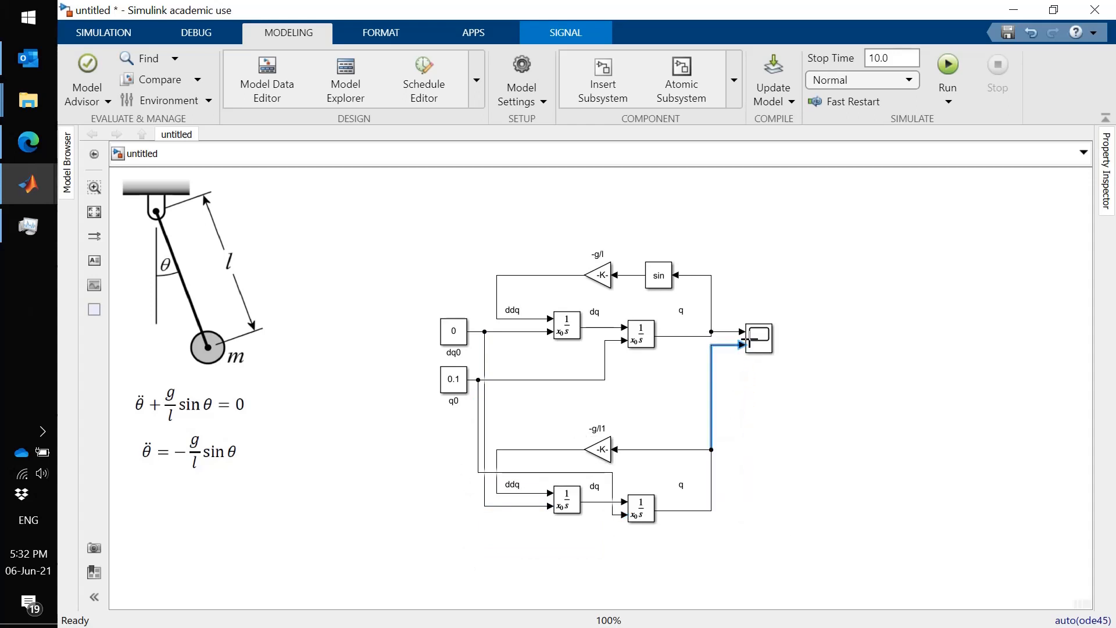
{"action": "left_click", "coordinate": [760, 338]}
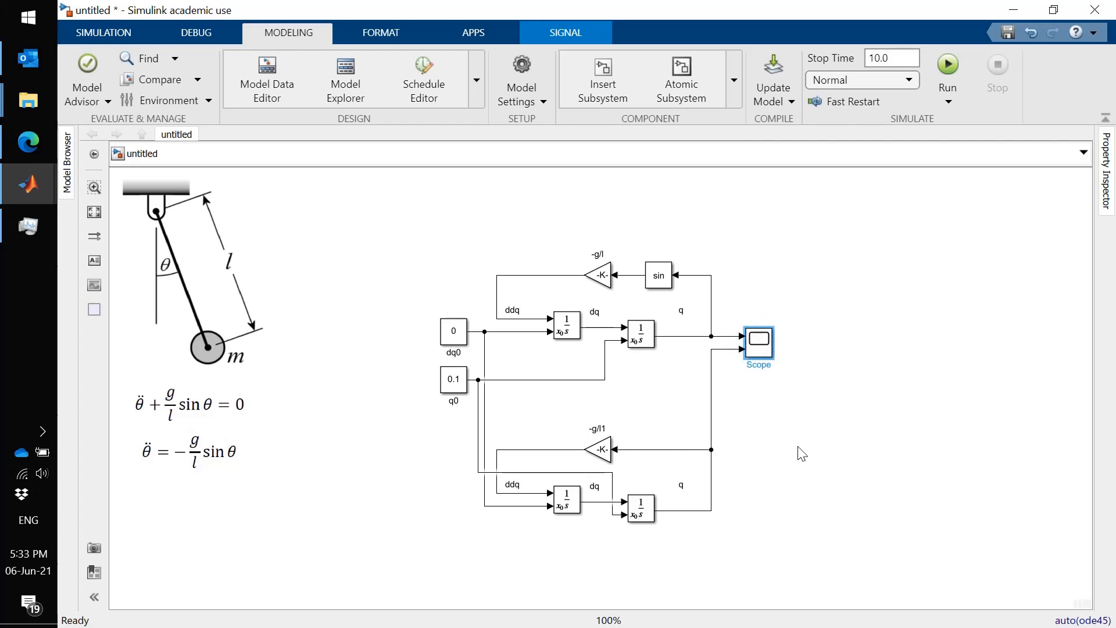
- Run the simulation from the Scope to plot both q signals together, and move the Scope window clear of the model's output side
{"action": "double_click", "coordinate": [755, 352]}
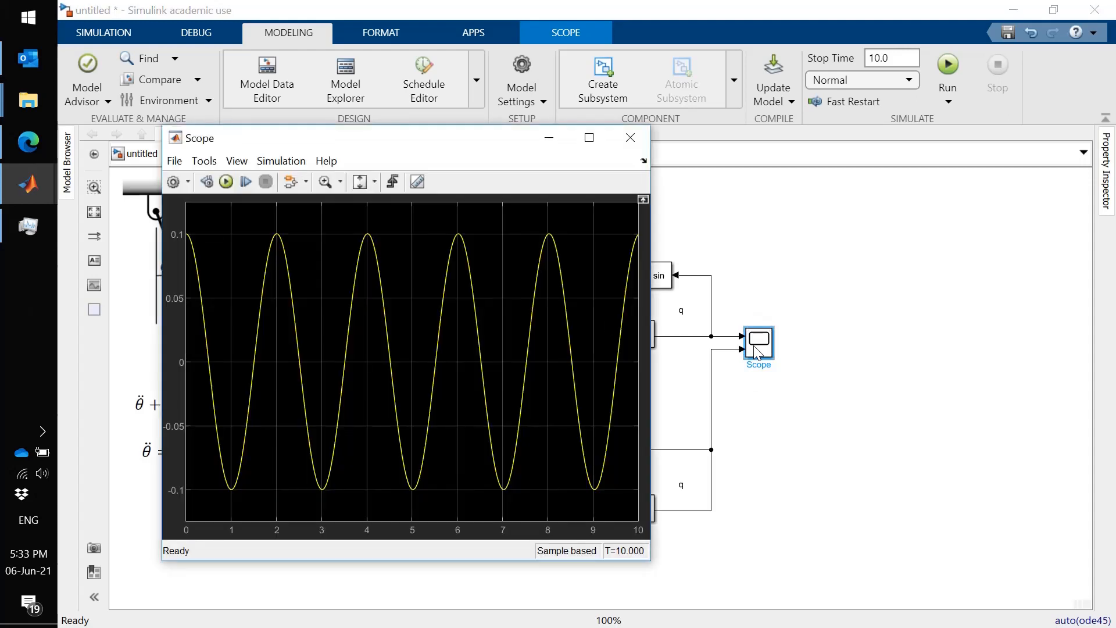
{"action": "left_click", "coordinate": [229, 181]}
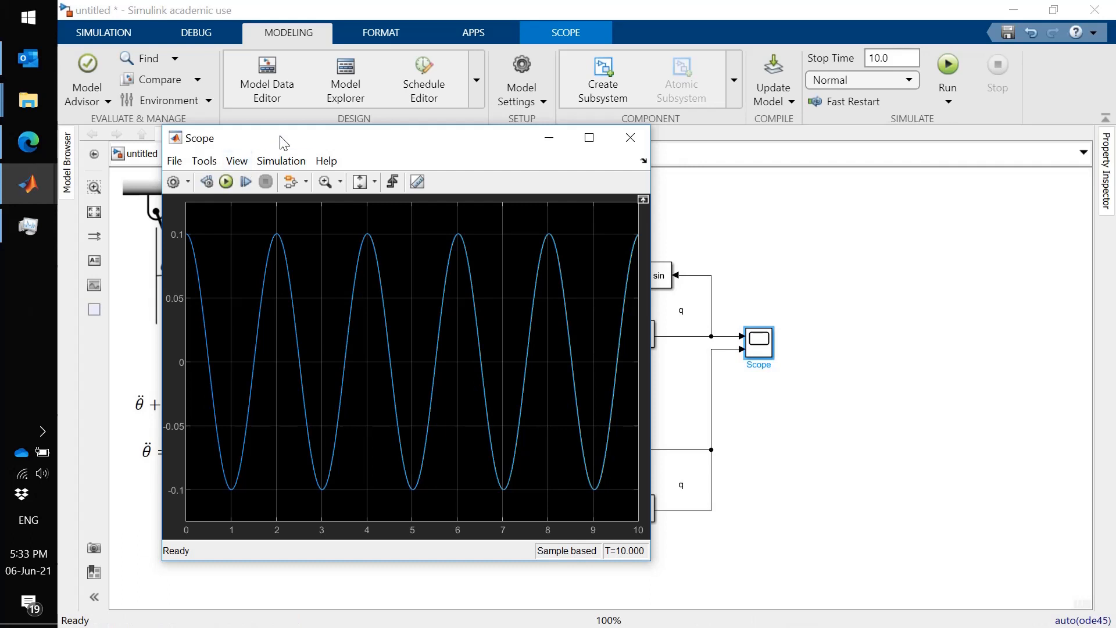
{"action": "left_click_drag", "start_coordinate": [284, 143], "coordinate": [218, 86]}
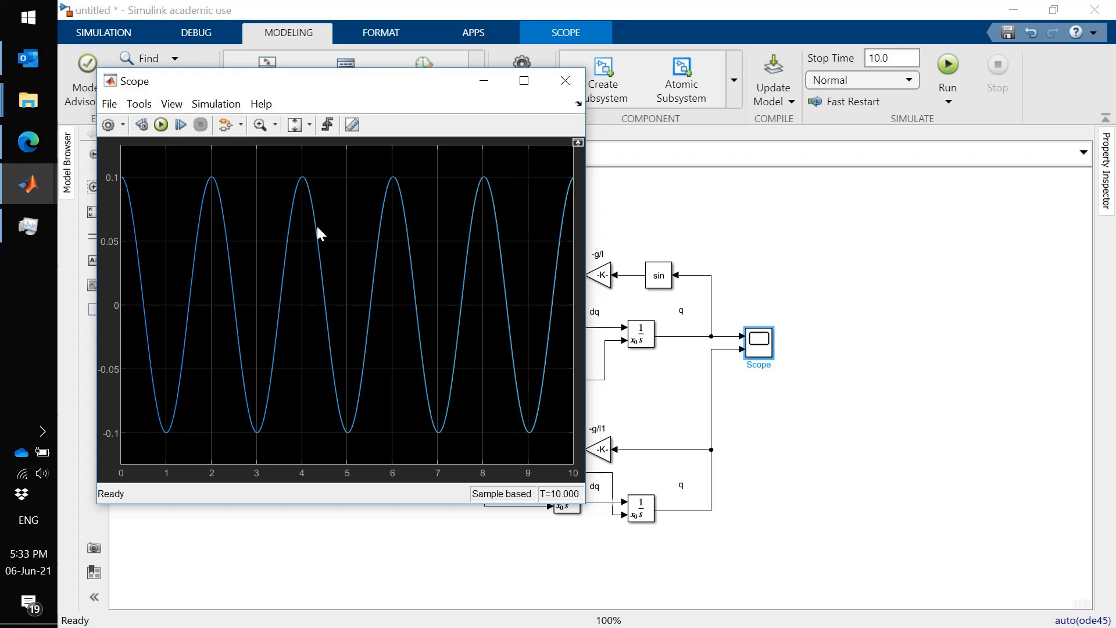
- Set the constant value of q0 to 0.2 and rerun the simulation to compare both responses on the Scope
{"action": "left_click", "coordinate": [835, 457]}
{"action": "left_click", "coordinate": [451, 378]}
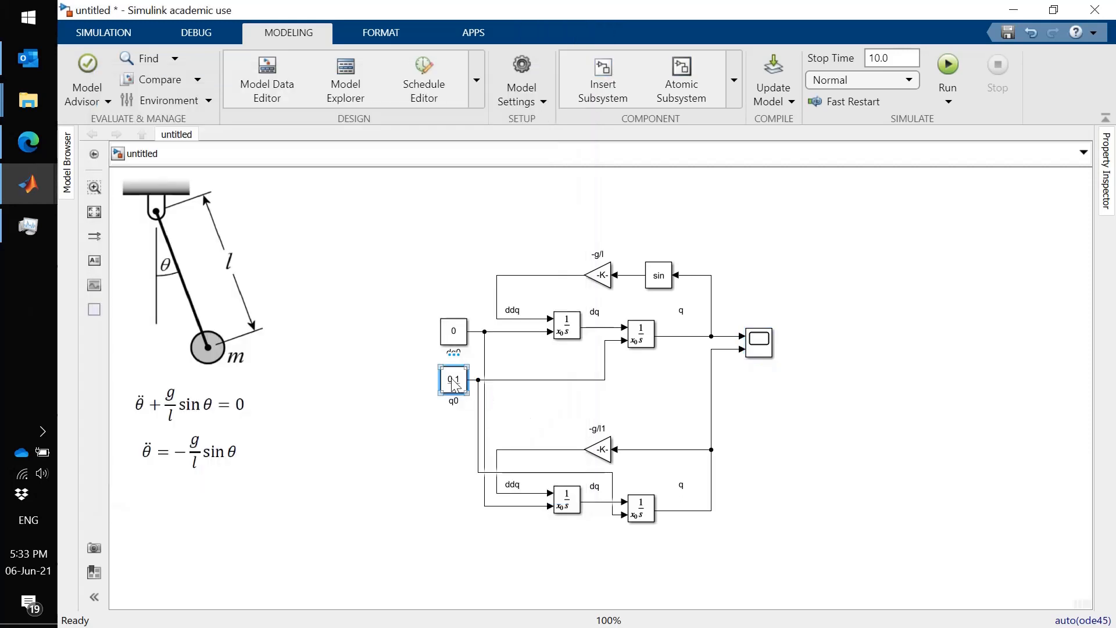
{"action": "left_click", "coordinate": [453, 378]}
{"action": "double_click", "coordinate": [452, 379]}
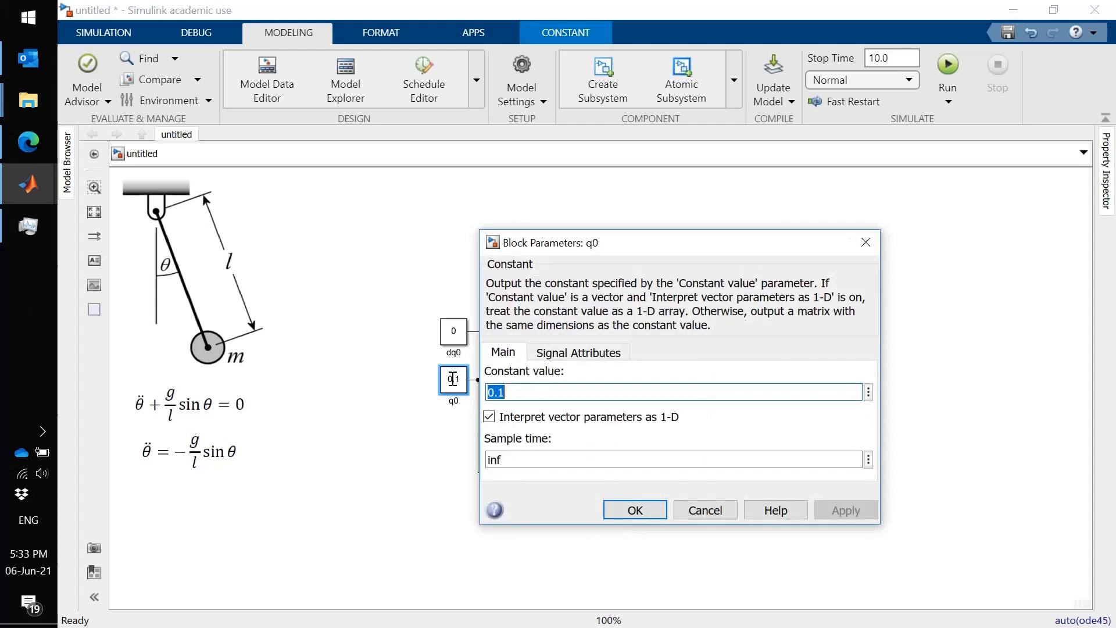
{"action": "type", "text": "0.2"}
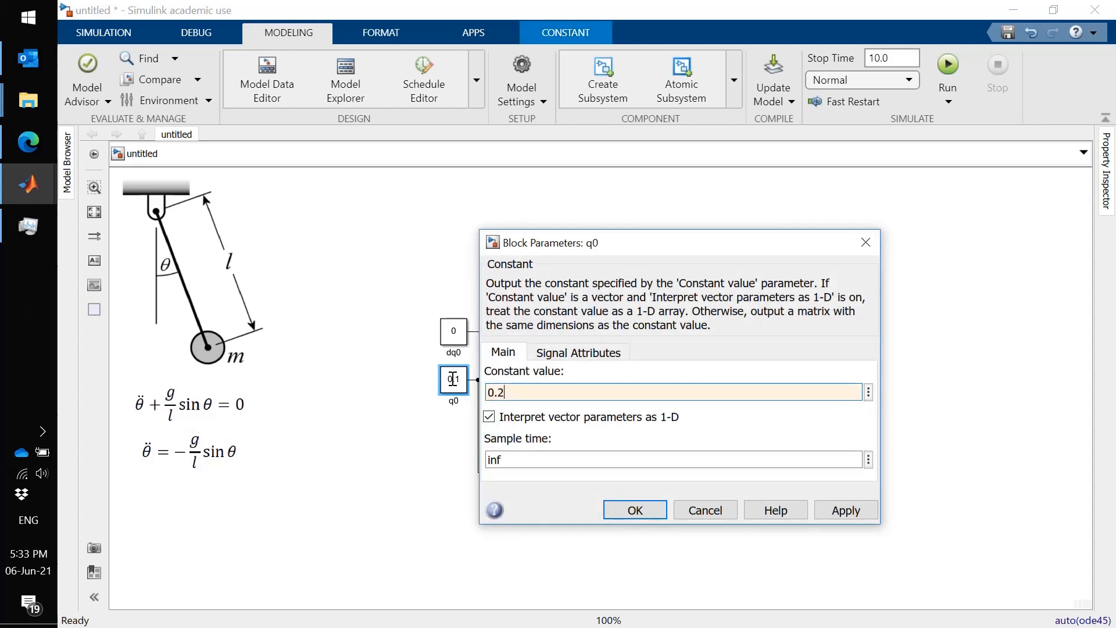
{"action": "key", "text": "Return"}
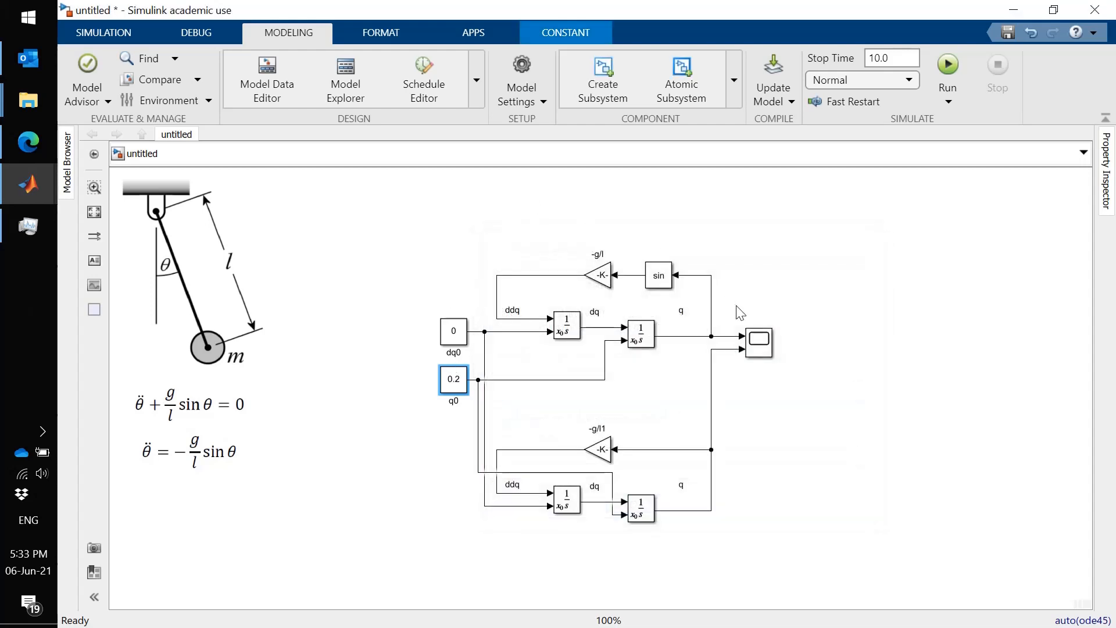
{"action": "double_click", "coordinate": [756, 343]}
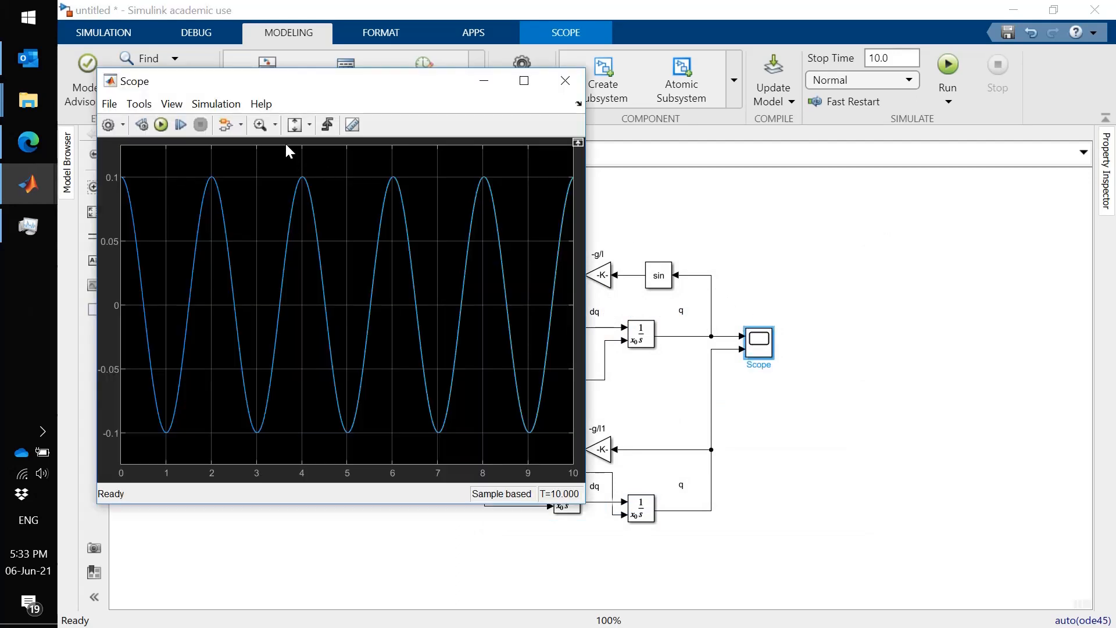
{"action": "left_click", "coordinate": [163, 124]}
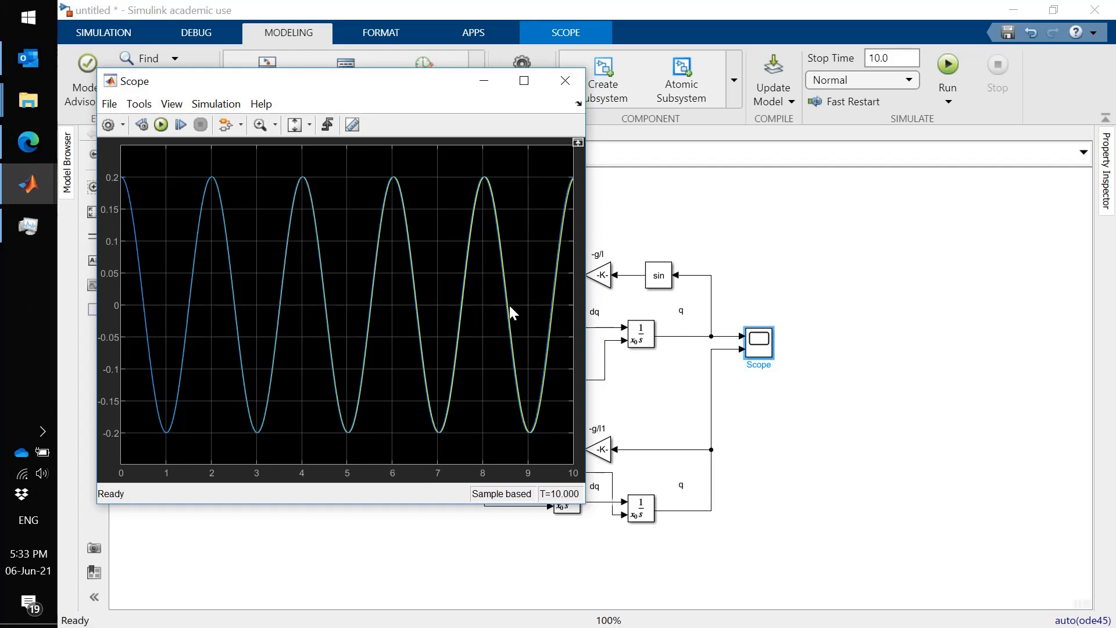
- Set the constant value of q0 to 0.5 and rerun the simulation to compare the nonlinear and linearized responses
{"action": "left_click", "coordinate": [680, 206]}
{"action": "left_click", "coordinate": [458, 384]}
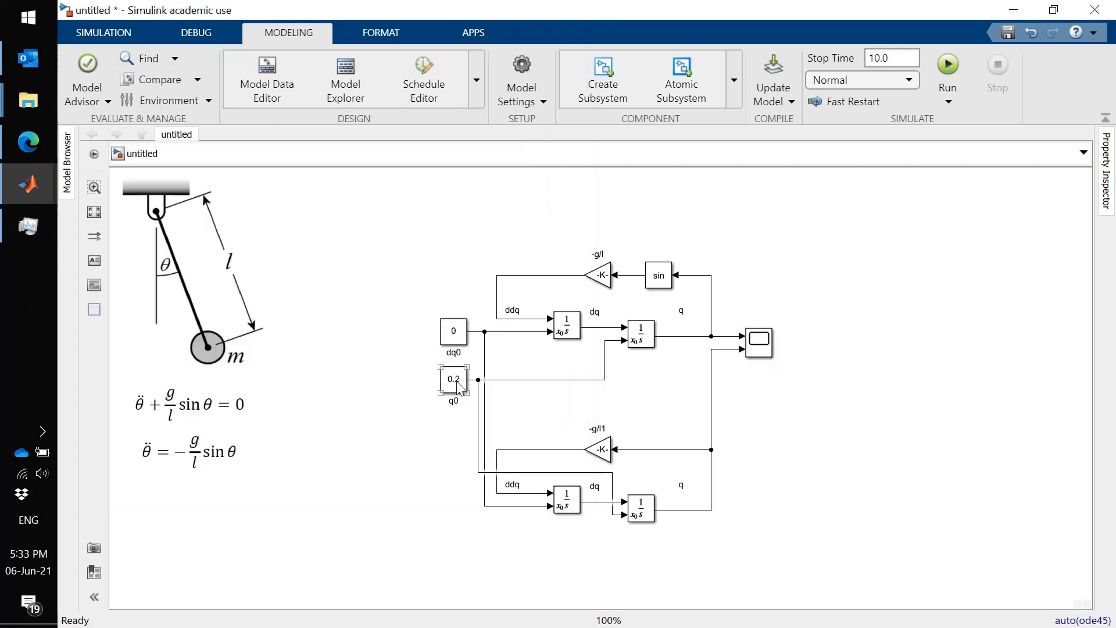
{"action": "left_click", "coordinate": [458, 382]}
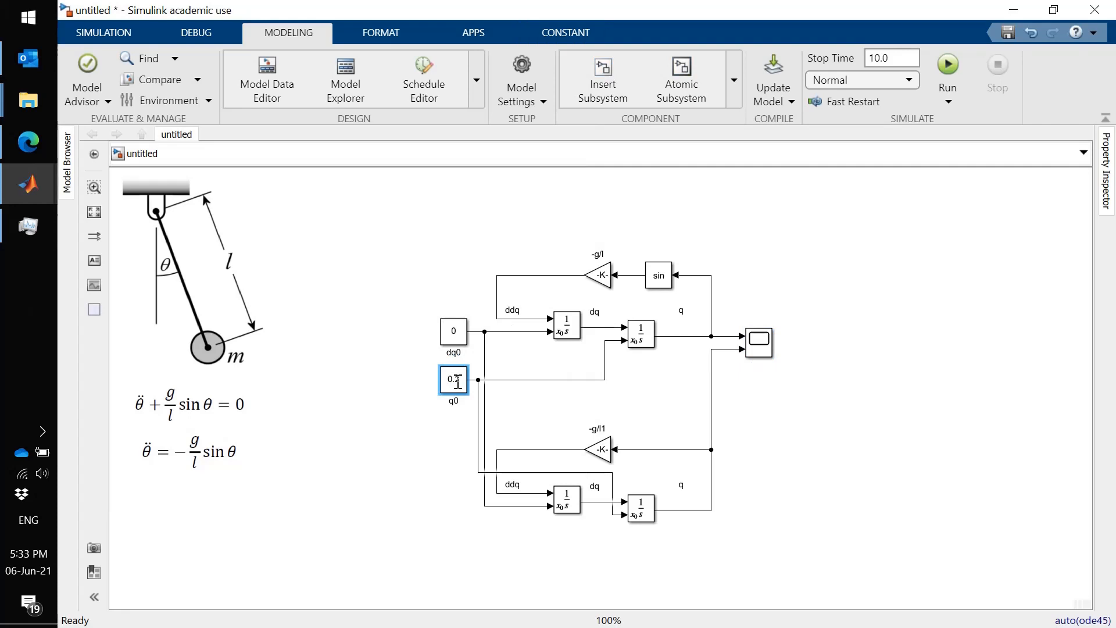
{"action": "double_click", "coordinate": [458, 381]}
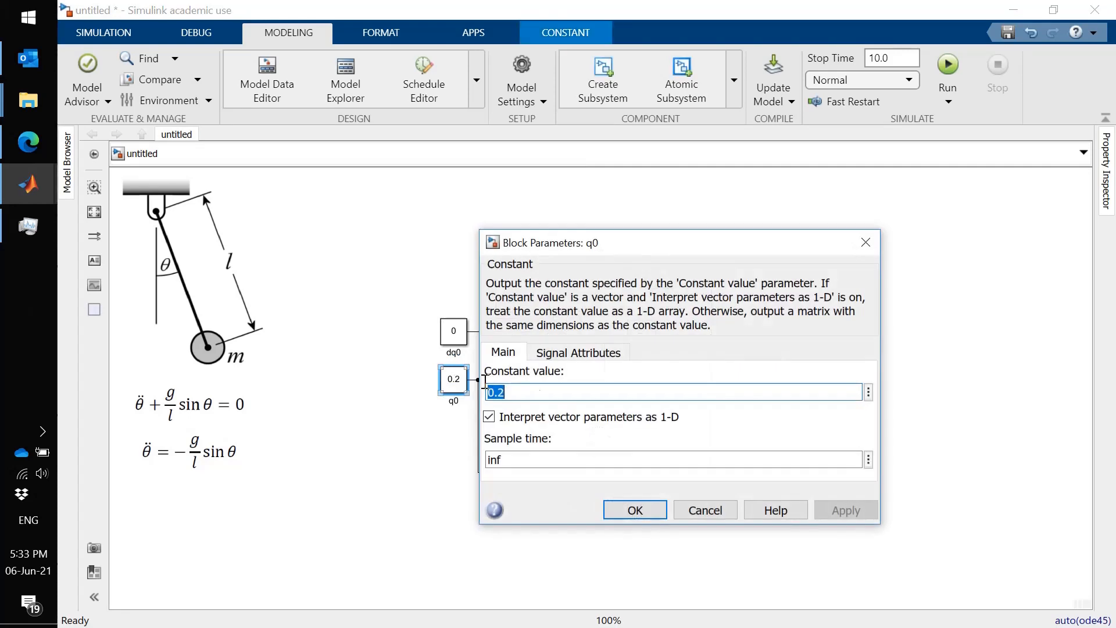
{"action": "type", "text": "0."}
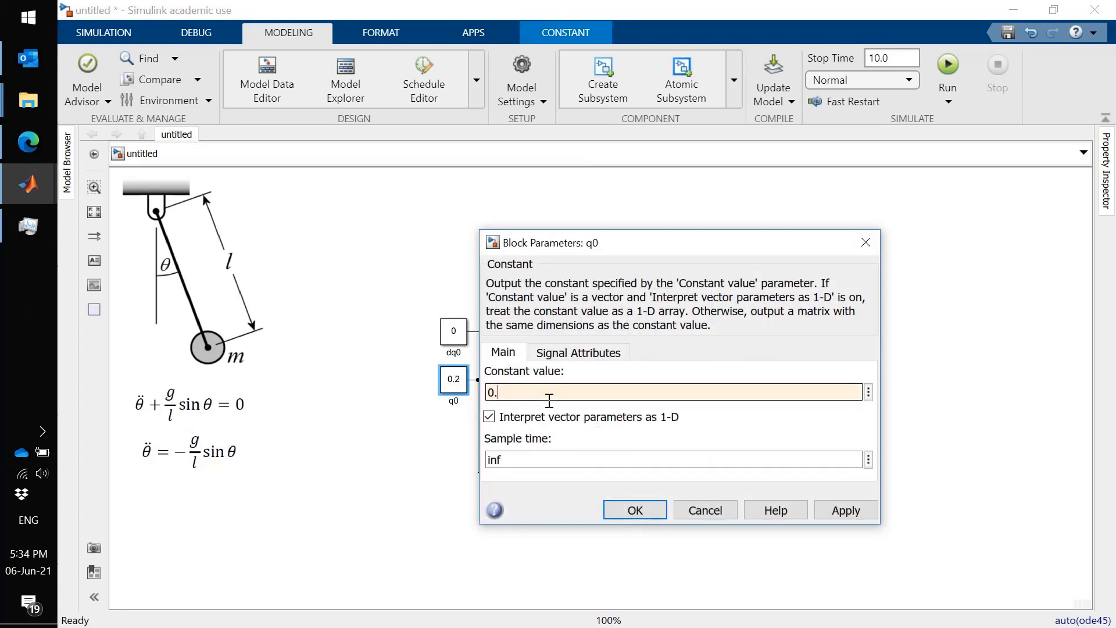
{"action": "type", "text": "5"}
{"action": "key", "text": "Return"}
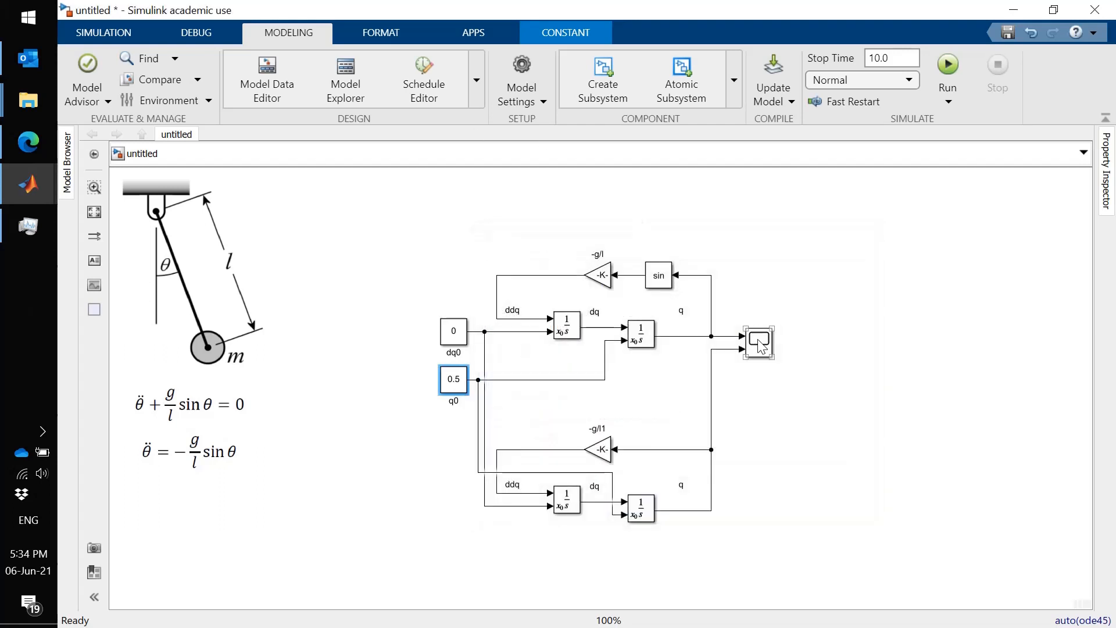
{"action": "double_click", "coordinate": [759, 347]}
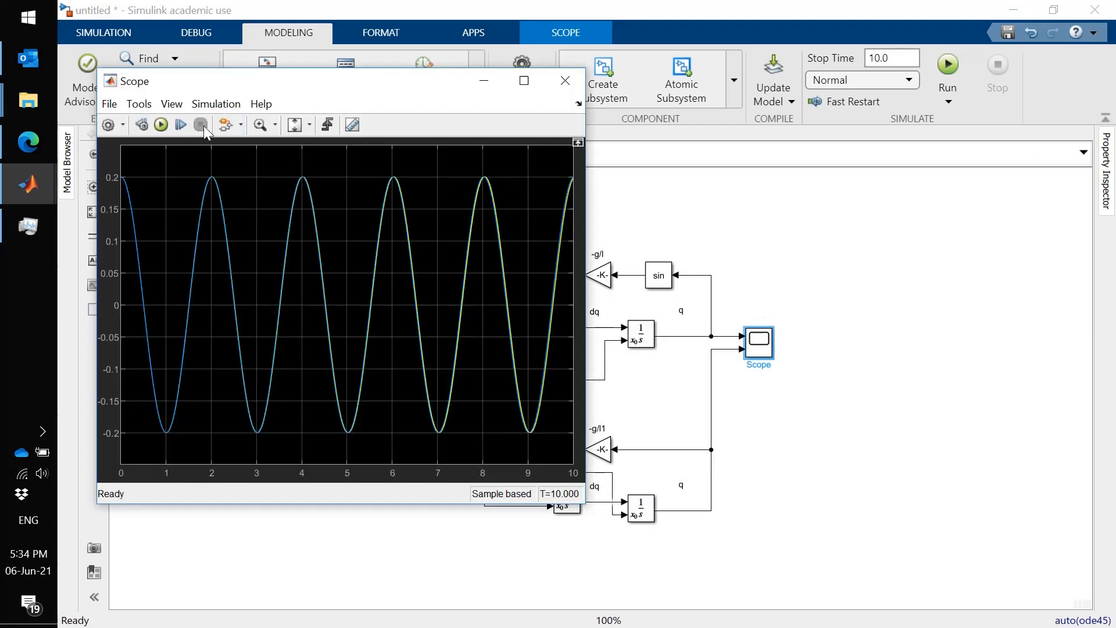
{"action": "left_click", "coordinate": [160, 124]}
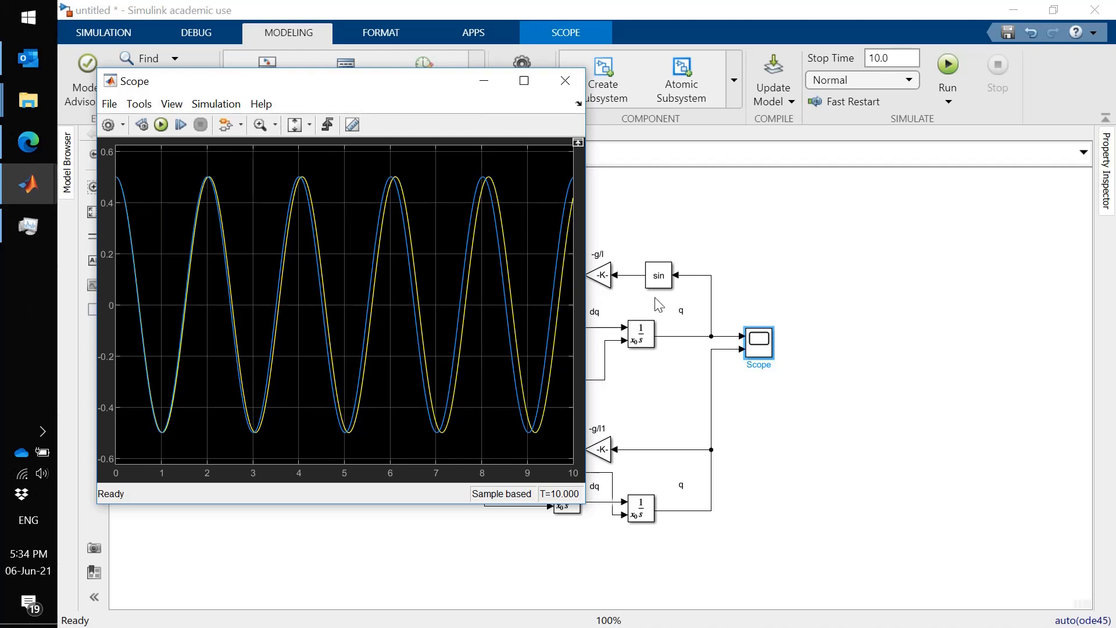
- Move the Scope window up and clear of the linearized loop, and return to the model canvas
{"action": "left_click", "coordinate": [657, 282]}
{"action": "left_click", "coordinate": [644, 431]}
{"action": "left_click_drag", "start_coordinate": [330, 91], "coordinate": [361, 68]}
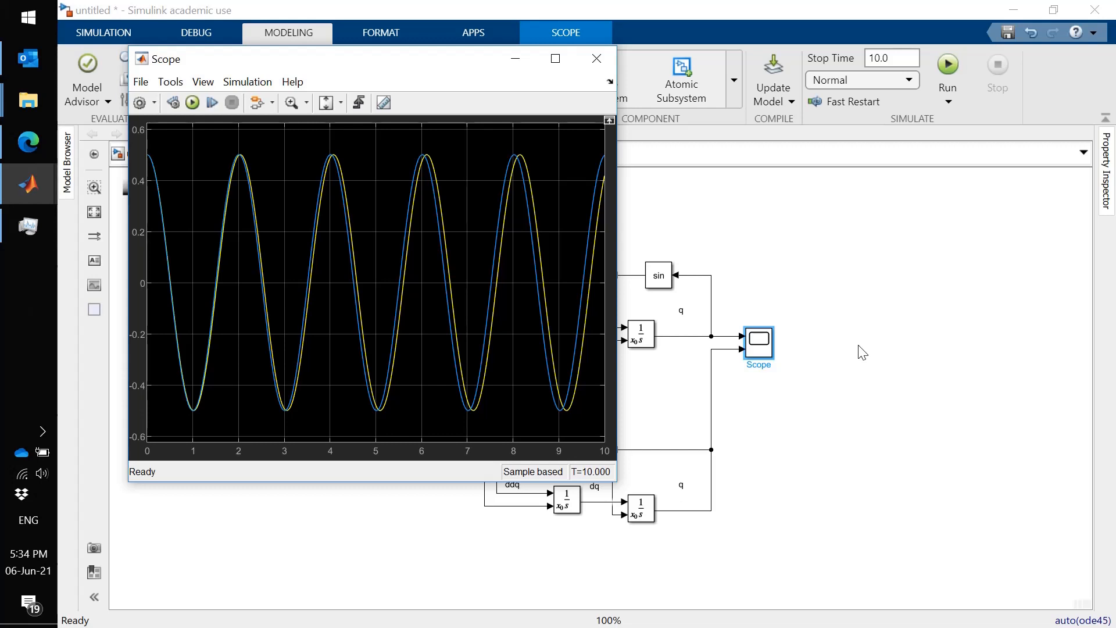
{"action": "left_click", "coordinate": [860, 351]}
- Set the constant value of q0 back to 0.2 and rerun the simulation to compare both responses on the Scope
{"action": "left_click", "coordinate": [441, 378]}
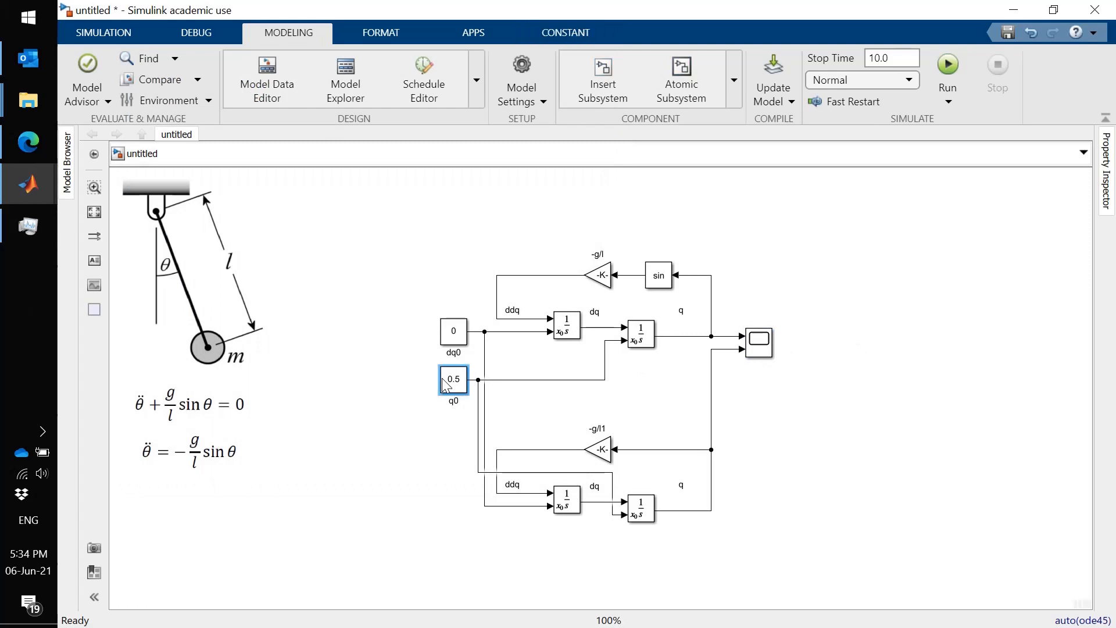
{"action": "double_click", "coordinate": [442, 378]}
{"action": "type", "text": "0."}
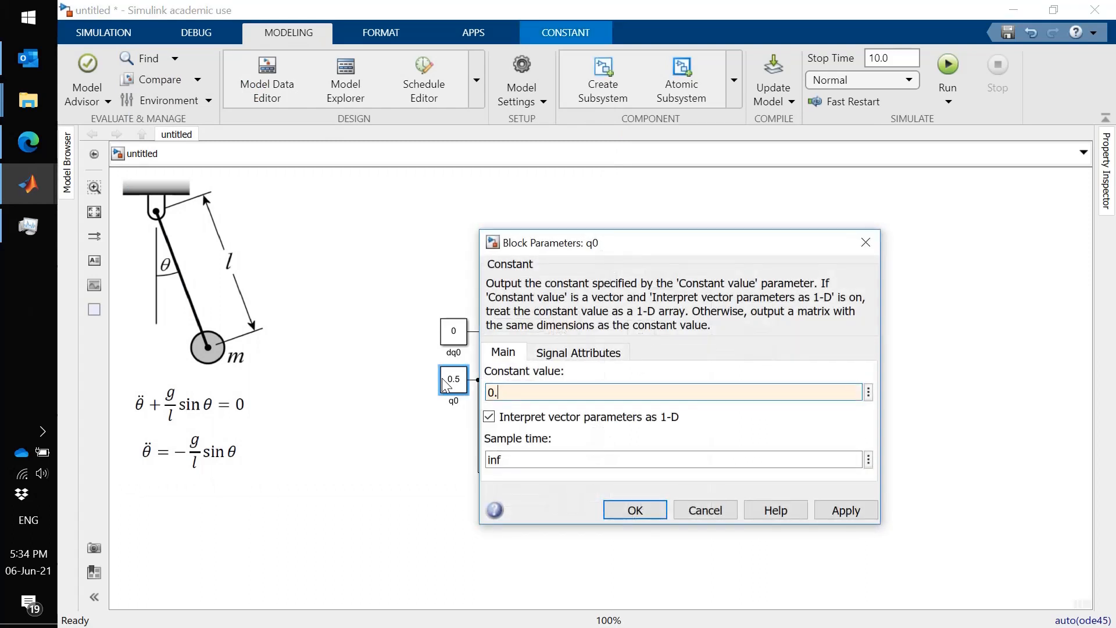
{"action": "type", "text": "2"}
{"action": "key", "text": "Return"}
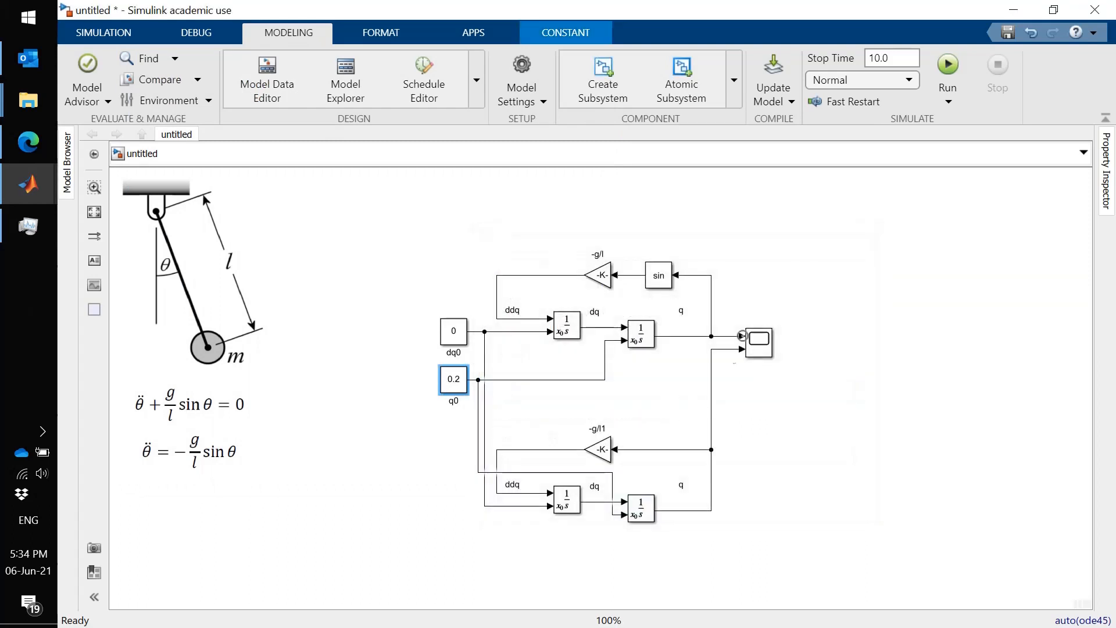
{"action": "double_click", "coordinate": [762, 342]}
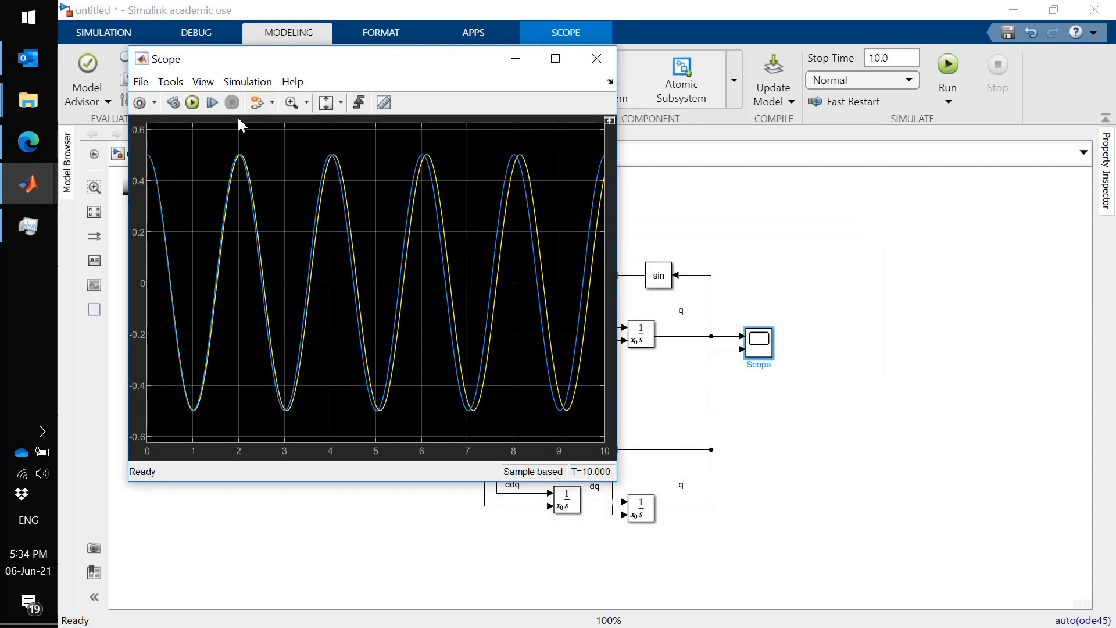
{"action": "left_click", "coordinate": [193, 102]}
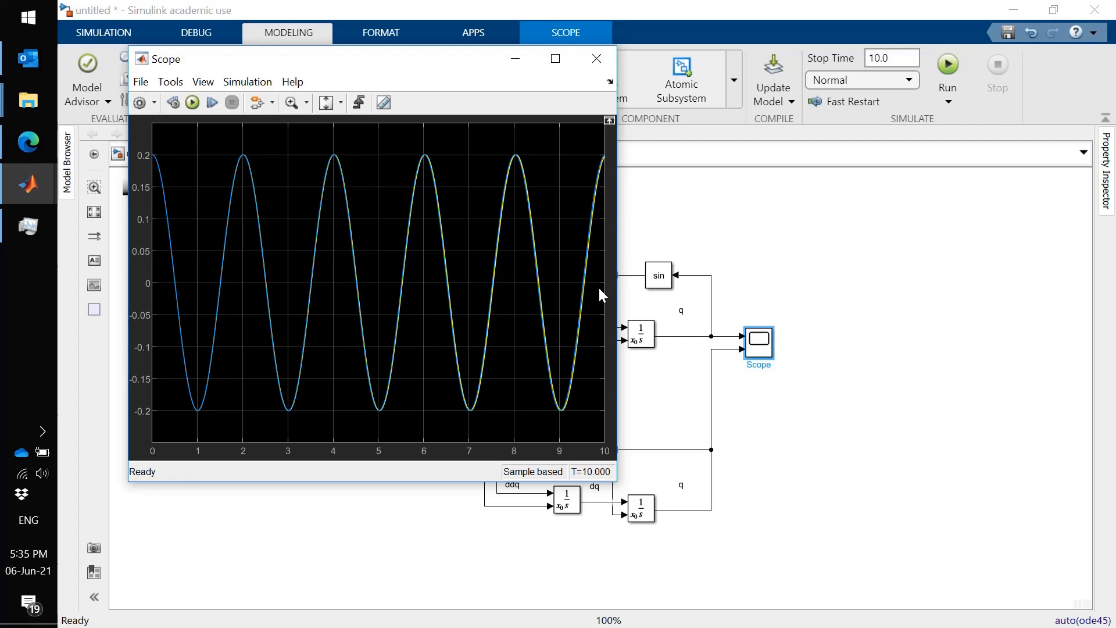
{"action": "left_click", "coordinate": [781, 449]}
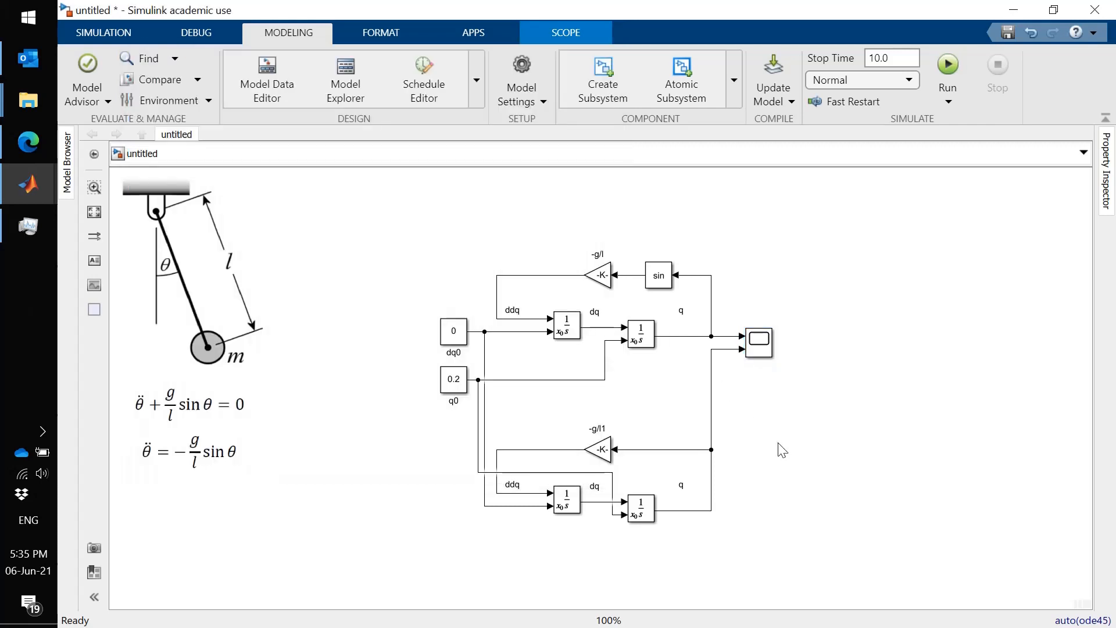
- Shift the dq0 and q0 constant blocks together to the left, away from the two pendulum loops
{"action": "left_click_drag", "start_coordinate": [430, 295], "coordinate": [463, 416]}
{"action": "key", "text": "Left"}
{"action": "key", "text": "Left"}
{"action": "key", "text": "Left"}
{"action": "key", "text": "Left"}
{"action": "key", "text": "Left"}
{"action": "key", "text": "Left"}
{"action": "key", "text": "Left"}
{"action": "key", "text": "Left"}
{"action": "key", "text": "Left"}
{"action": "key", "text": "Left"}
{"action": "key", "text": "Left"}
{"action": "key", "text": "Left"}
{"action": "key", "text": "Left"}
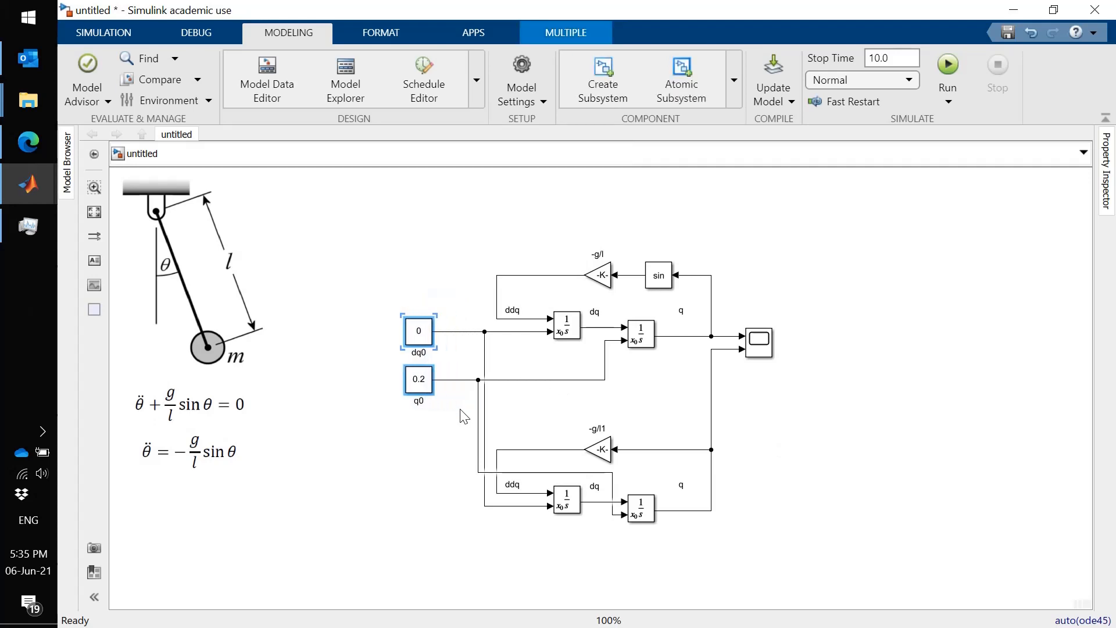
{"action": "left_click", "coordinate": [887, 464]}
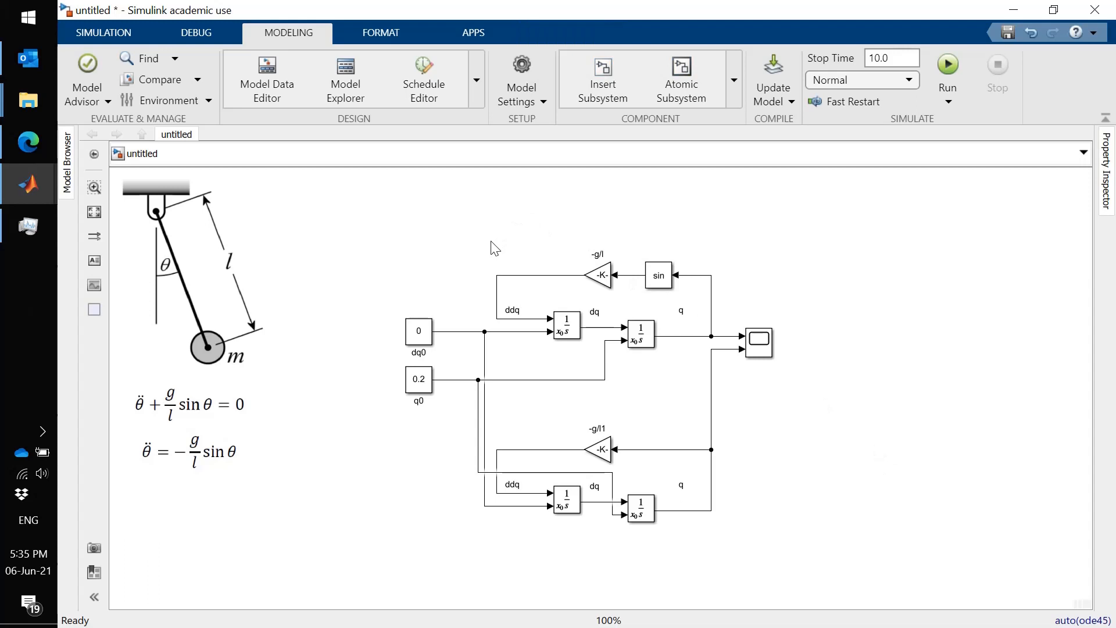
- Group the sine-based pendulum loop into one subsystem and the linearized loop into a second subsystem
{"action": "left_click_drag", "start_coordinate": [491, 242], "coordinate": [698, 407]}
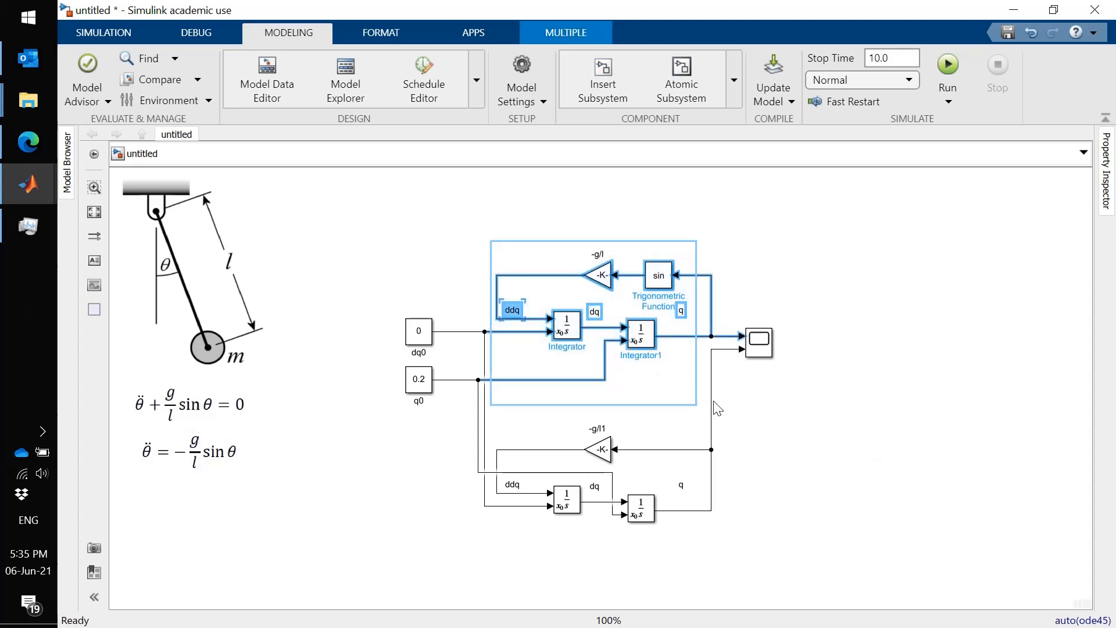
{"action": "left_click", "coordinate": [714, 398]}
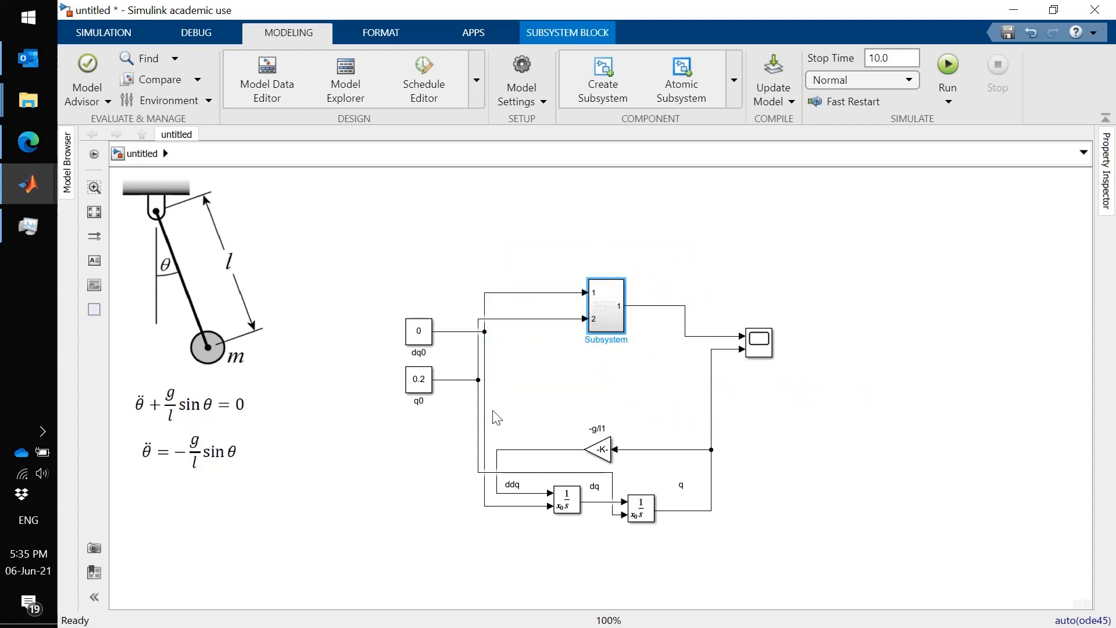
{"action": "left_click_drag", "start_coordinate": [493, 410], "coordinate": [715, 540]}
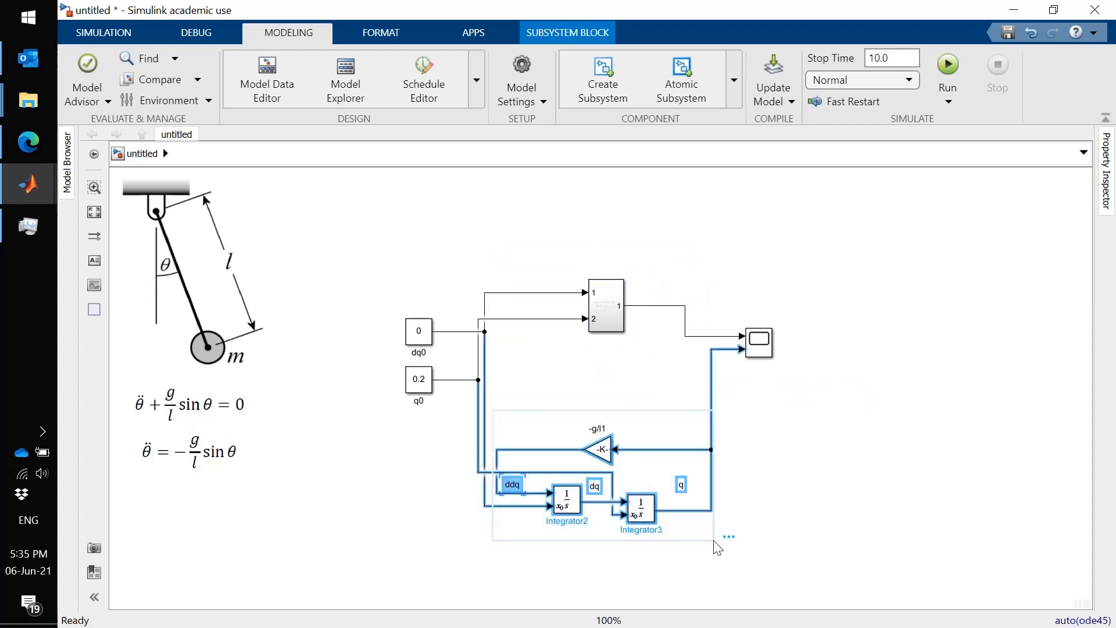
{"action": "mouse_move", "coordinate": [728, 536]}
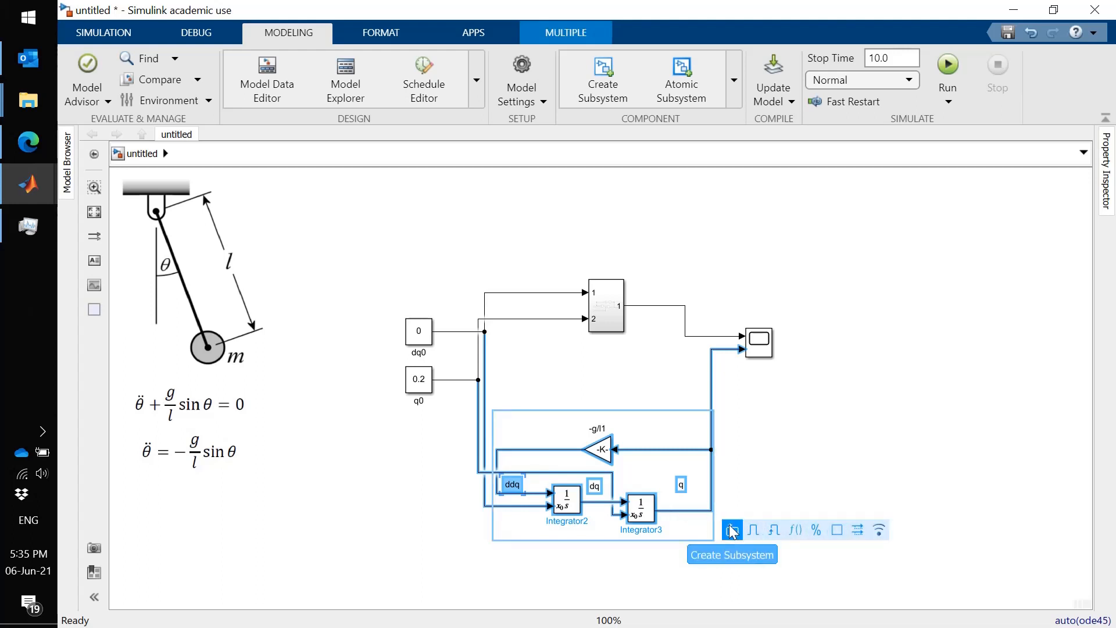
{"action": "left_click", "coordinate": [732, 529]}
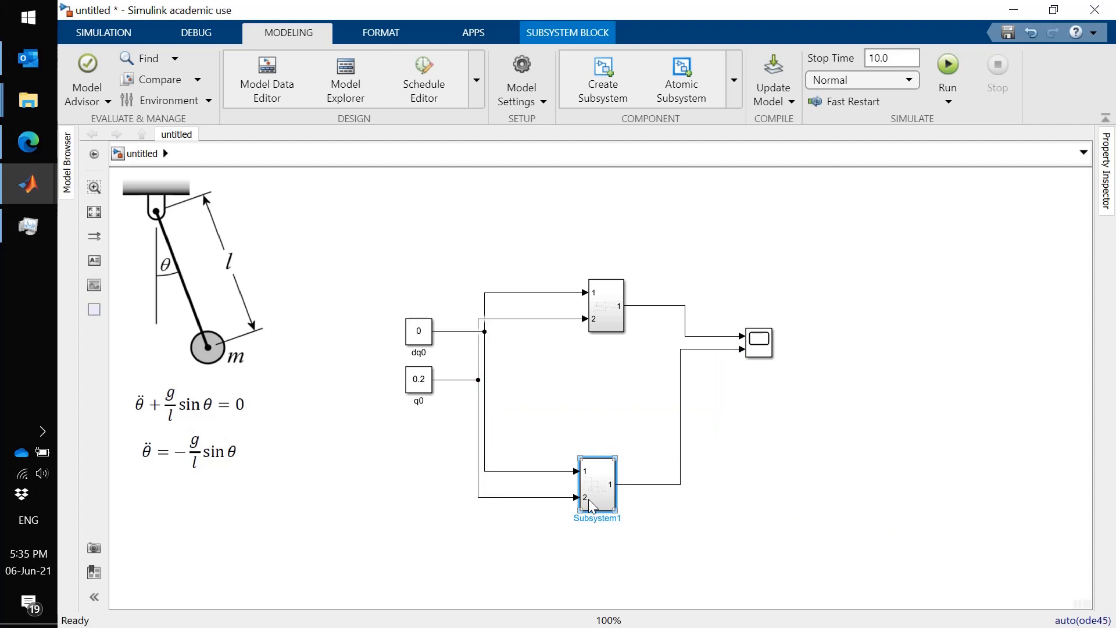
- Move the linearized subsystem up beneath the nonlinear one and nudge the nonlinear subsystem so both align vertically
{"action": "key", "text": "Up"}
{"action": "key", "text": "Up"}
{"action": "key", "text": "Up"}
{"action": "key", "text": "Up"}
{"action": "key", "text": "Up"}
{"action": "key", "text": "Up"}
{"action": "key", "text": "Up"}
{"action": "key", "text": "Up"}
{"action": "key", "text": "Up"}
{"action": "key", "text": "Up"}
{"action": "key", "text": "Up"}
{"action": "key", "text": "Up"}
{"action": "key", "text": "Up"}
{"action": "key", "text": "Up"}
{"action": "key", "text": "Up"}
{"action": "key", "text": "Up"}
{"action": "key", "text": "Up"}
{"action": "key", "text": "Up"}
{"action": "key", "text": "Up"}
{"action": "key", "text": "Up"}
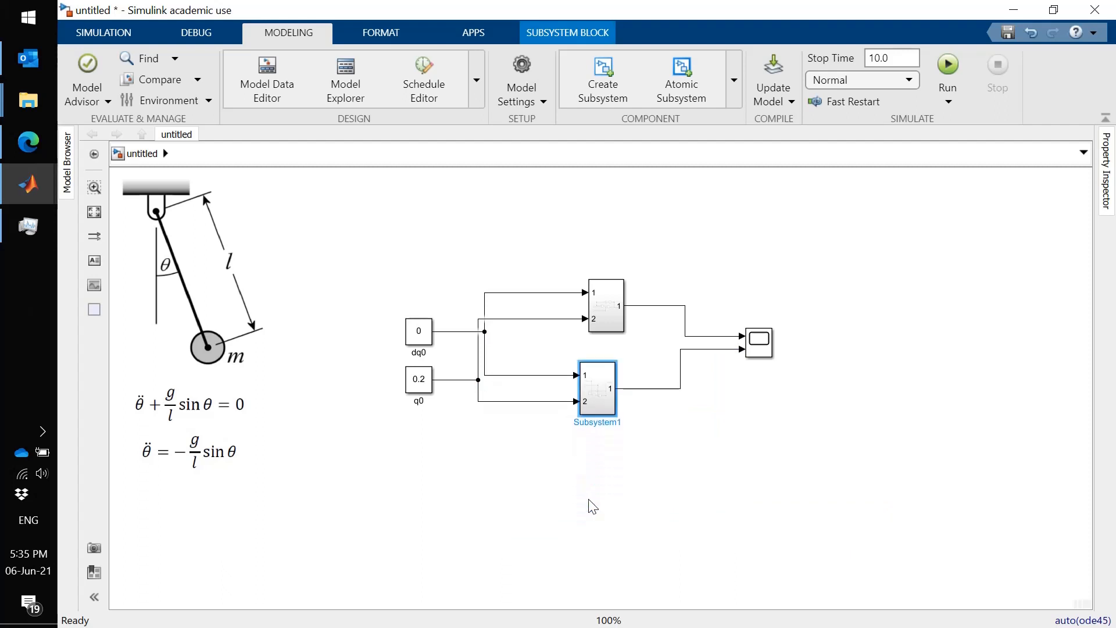
{"action": "key", "text": "Up"}
{"action": "key", "text": "Up"}
{"action": "left_click", "coordinate": [603, 303]}
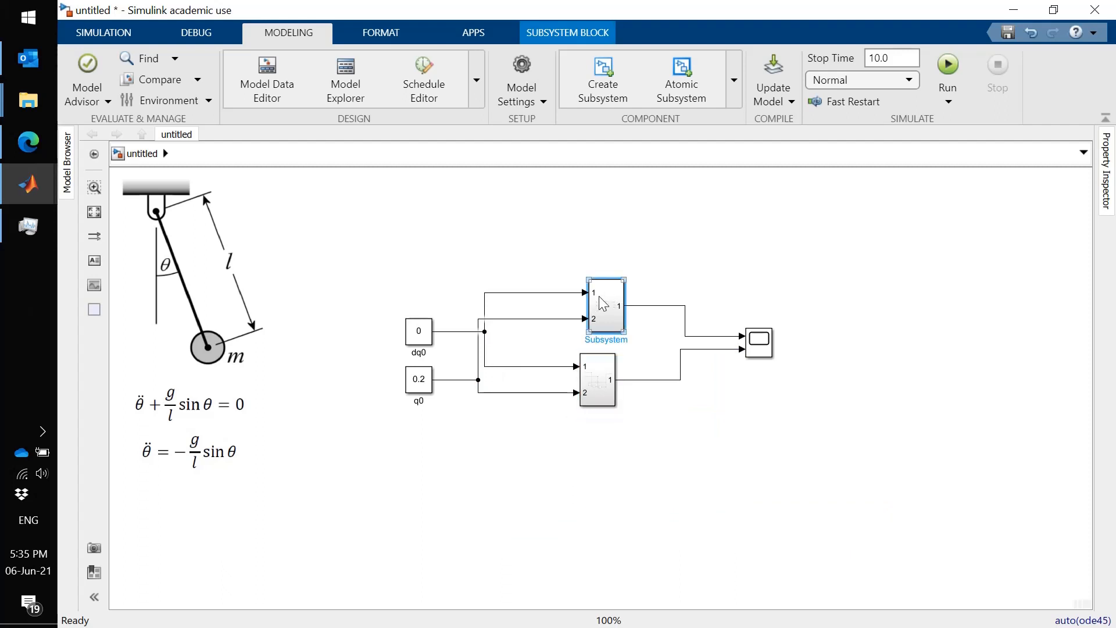
{"action": "key", "text": "Up"}
{"action": "key", "text": "Left"}
{"action": "key", "text": "Left"}
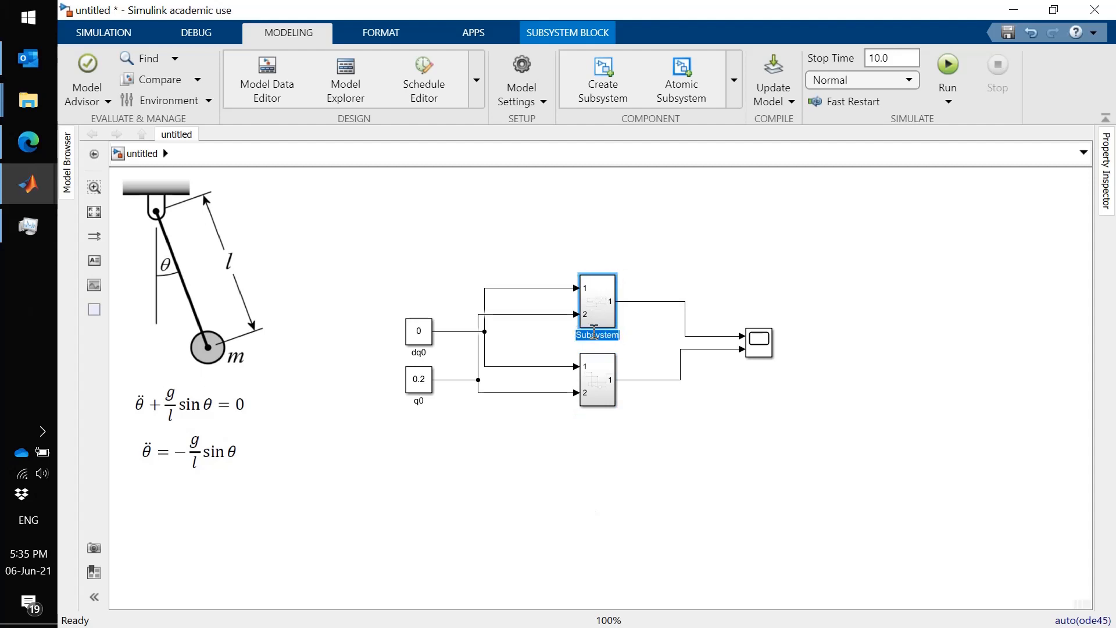
- Rename the upper subsystem nonlinear and the lower subsystem linear
{"action": "type", "text": "nonlinear"}
{"action": "left_click", "coordinate": [598, 426]}
{"action": "left_click", "coordinate": [602, 398]}
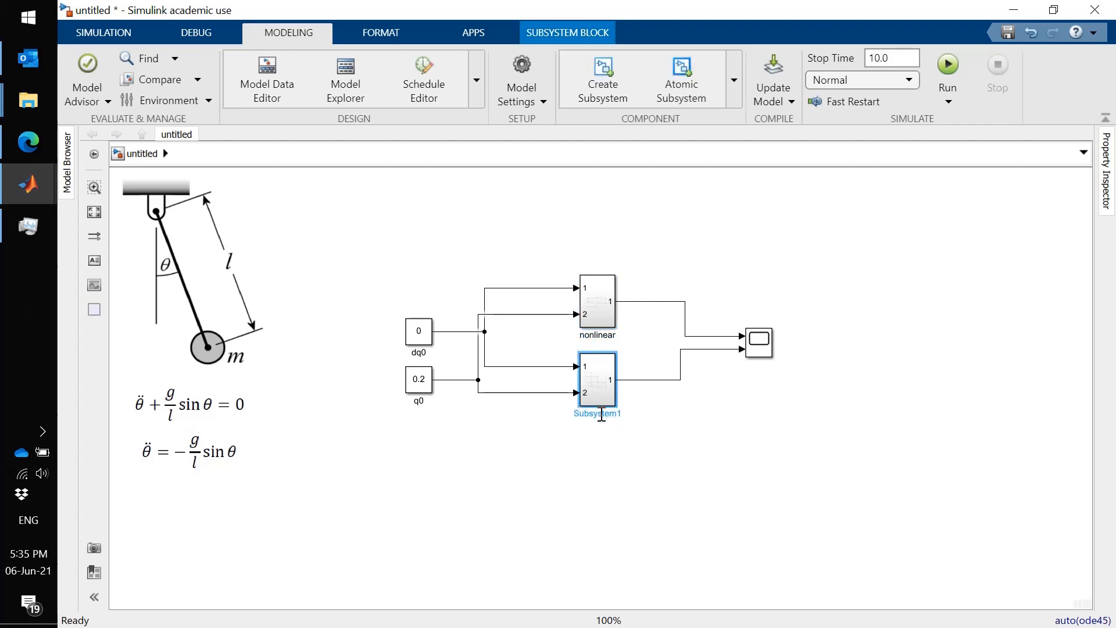
{"action": "double_click", "coordinate": [601, 415]}
{"action": "key", "text": "BackSpace"}
{"action": "type", "text": "linear"}
{"action": "left_click", "coordinate": [609, 459]}
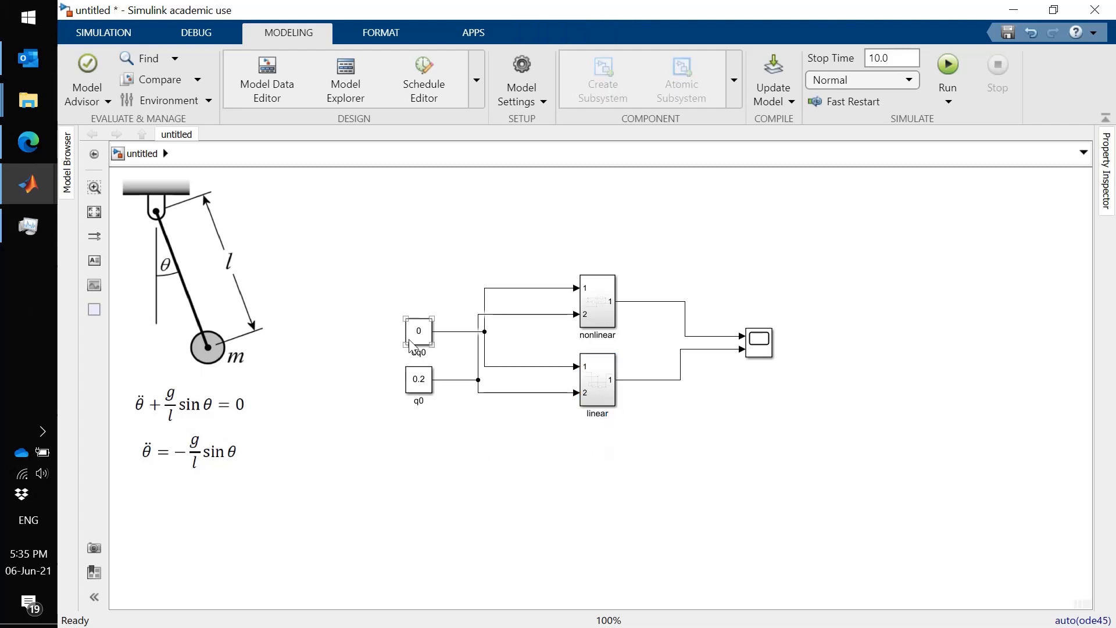
- Move the dq0 constant block up beside the nonlinear subsystem's inputs, leaving more space above q0
{"action": "left_click_drag", "start_coordinate": [421, 348], "coordinate": [421, 339]}
{"action": "key", "text": "Up"}
{"action": "key", "text": "Up"}
{"action": "key", "text": "Up"}
{"action": "key", "text": "Up"}
{"action": "key", "text": "Up"}
{"action": "key", "text": "Up"}
{"action": "key", "text": "Up"}
{"action": "key", "text": "Up"}
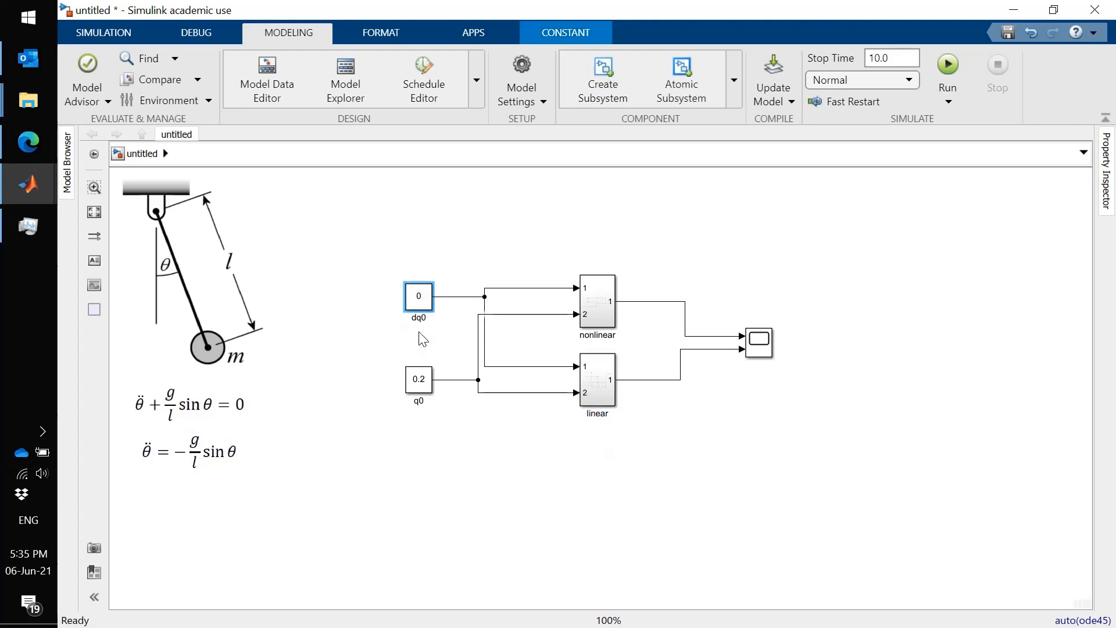
{"action": "key", "text": "Down"}
{"action": "key", "text": "Down"}
{"action": "left_click", "coordinate": [745, 425]}
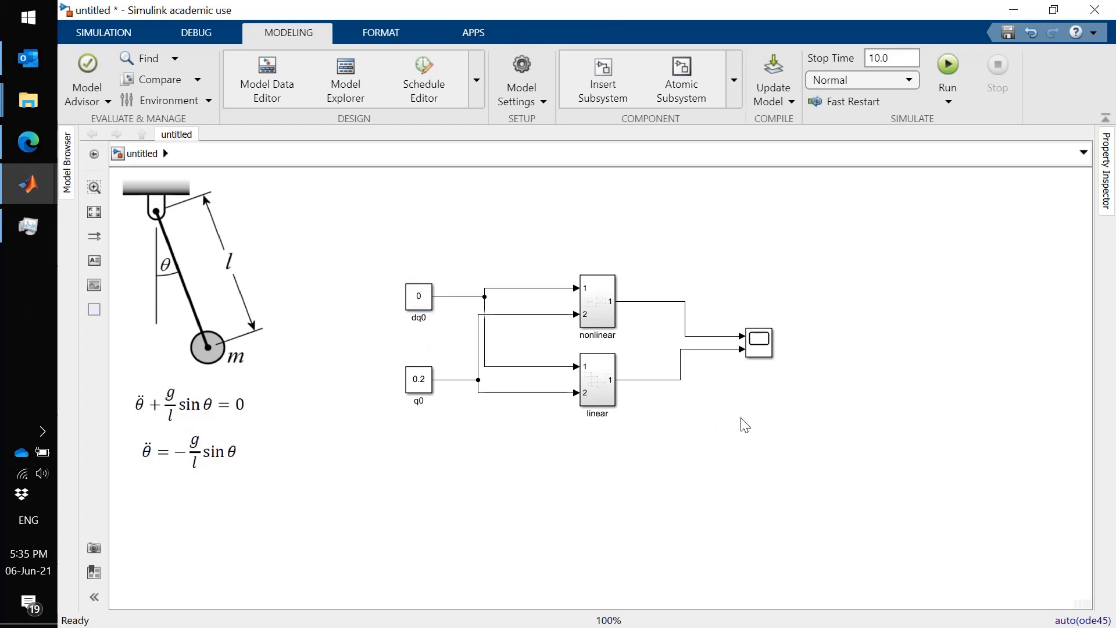